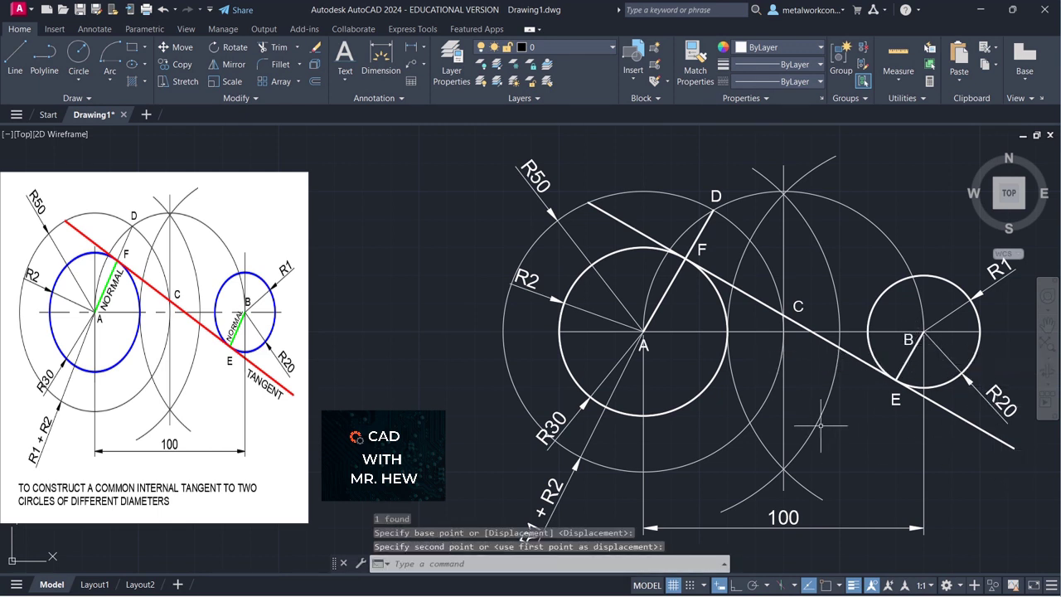
- Move the label A slightly to the right so it sits clear of the large circle's centre point
left_click(644, 335)
key("space")
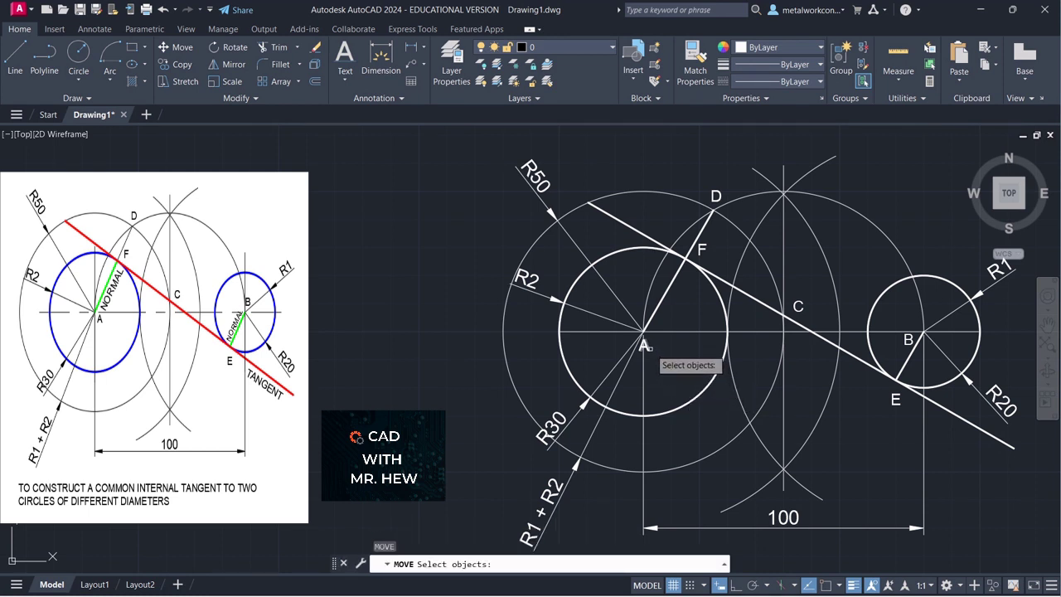
left_click(650, 348)
key("space")
left_click(648, 350)
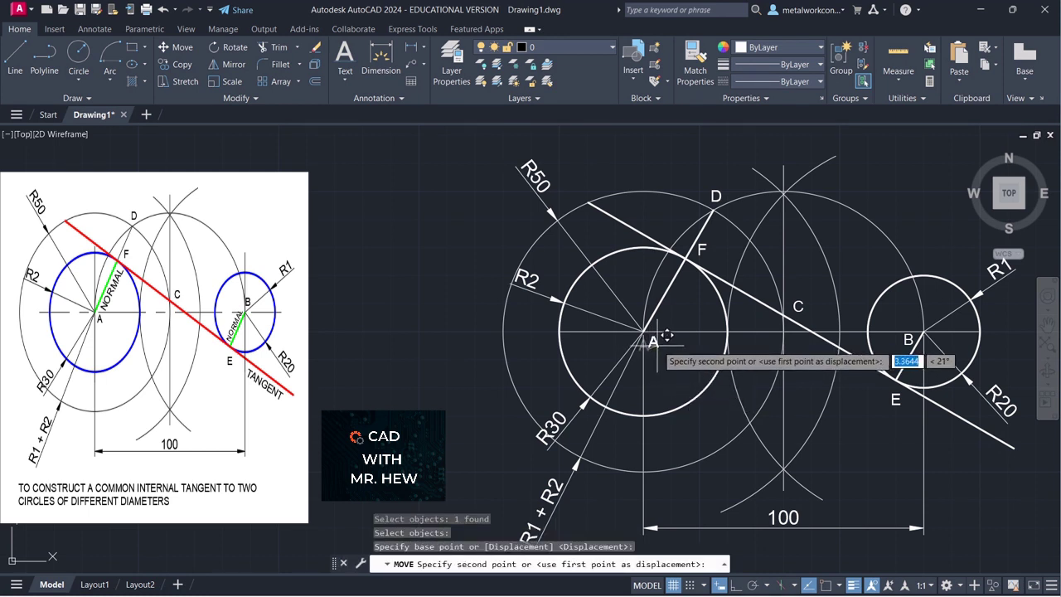
left_click(658, 345)
key("Escape")
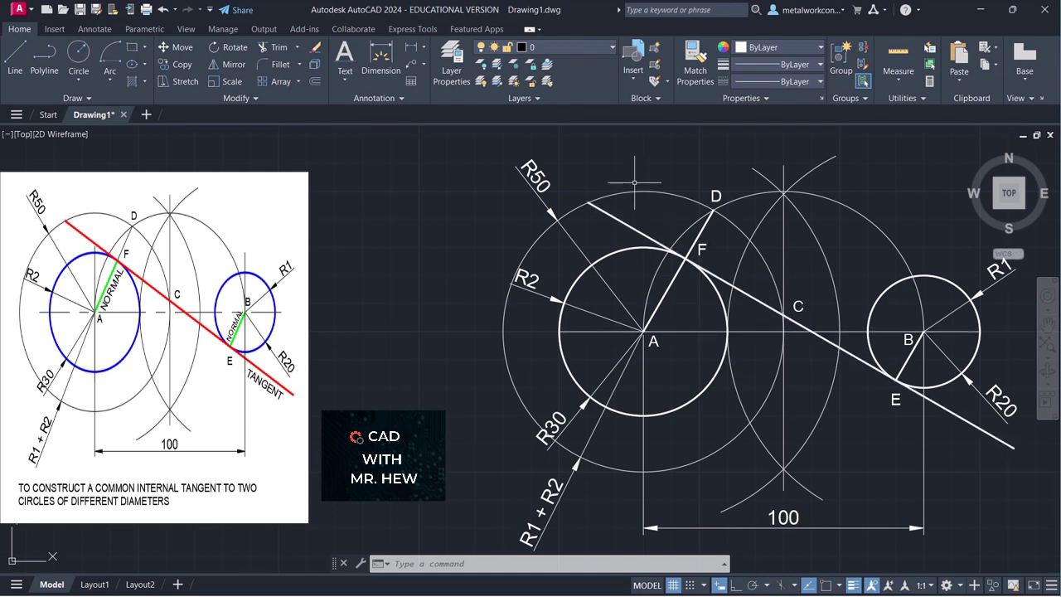
- Create a layer named CENTERLINE, load the CENTER linetype and assign it to that layer
left_click(456, 57)
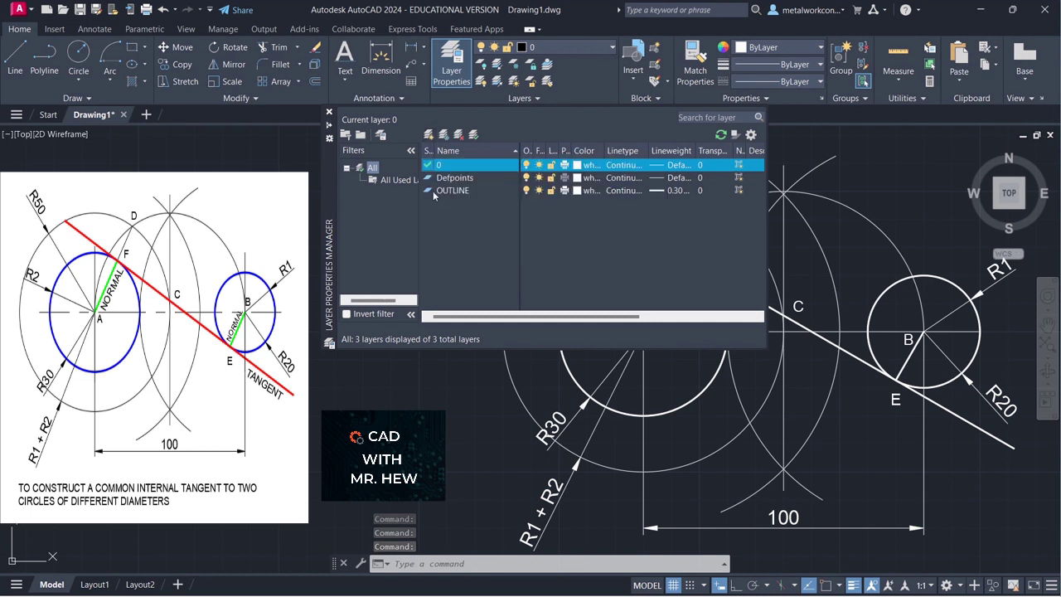
left_click(429, 135)
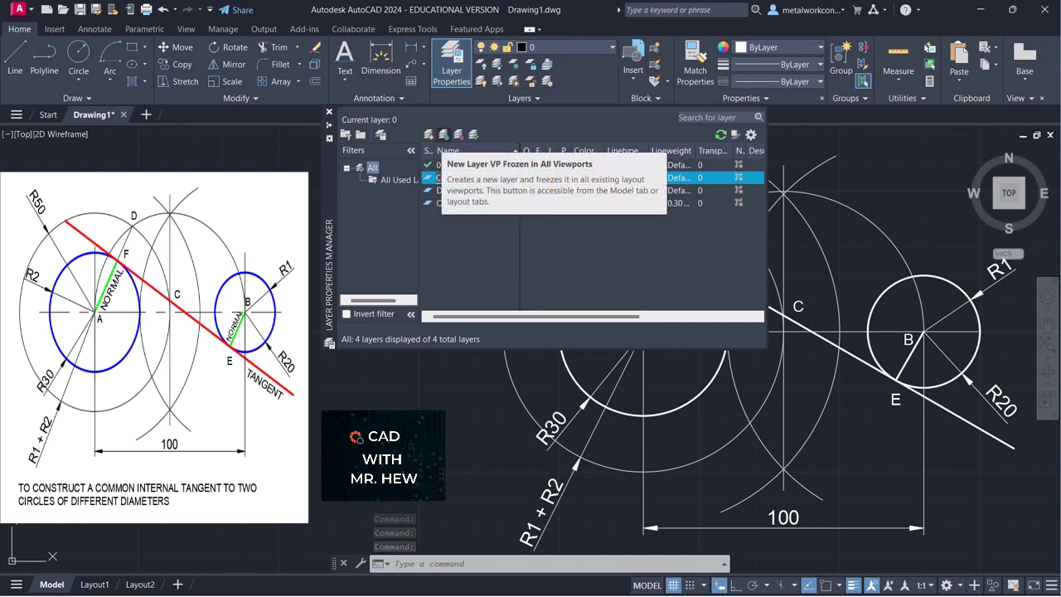
left_click(624, 180)
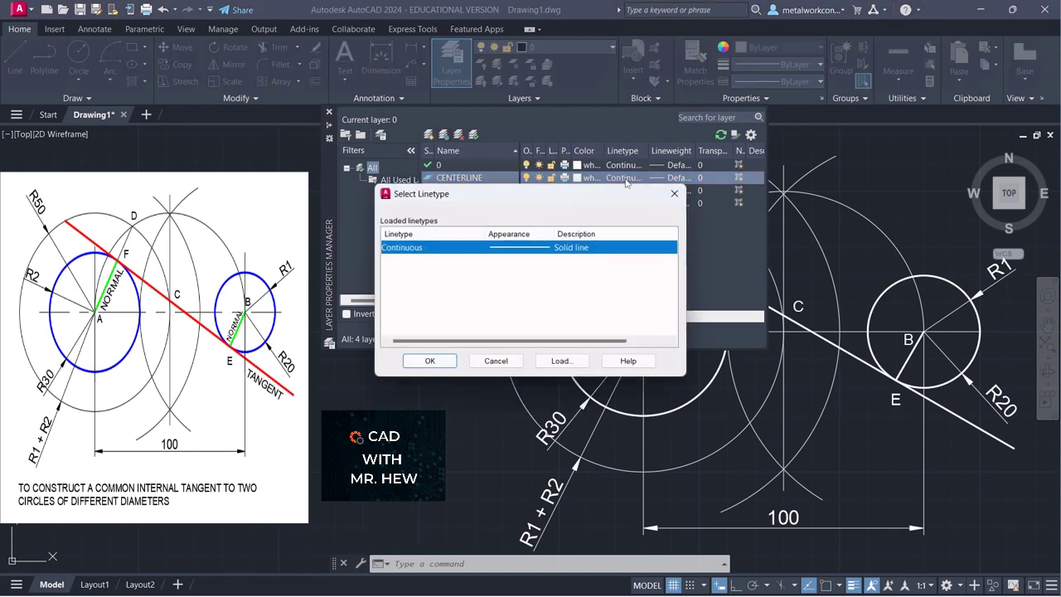
left_click(561, 361)
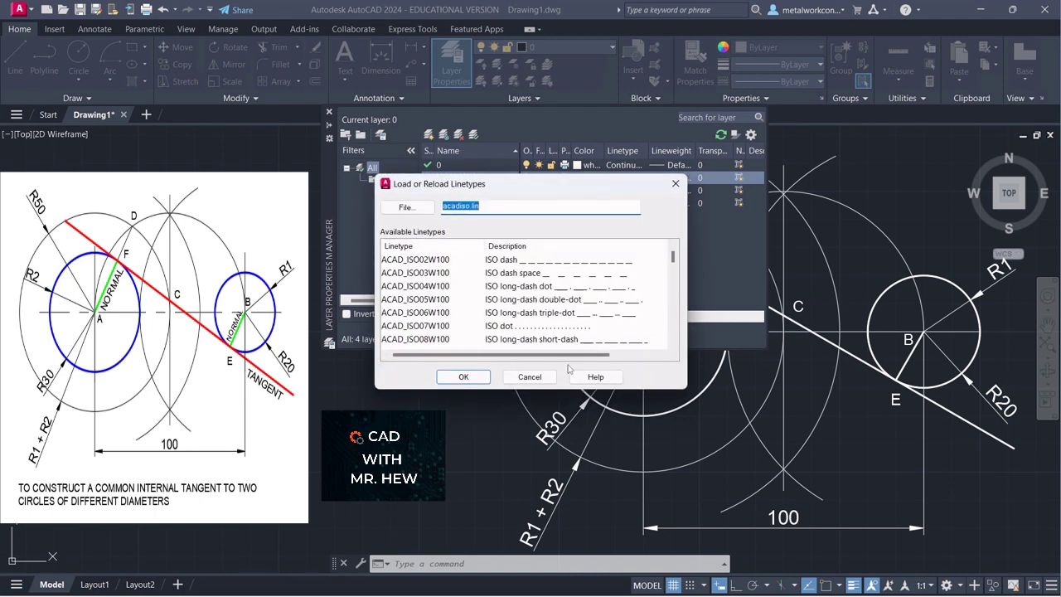
scroll(535, 310, "down", 5)
scroll(535, 310, "down", 2)
scroll(535, 310, "up", 2)
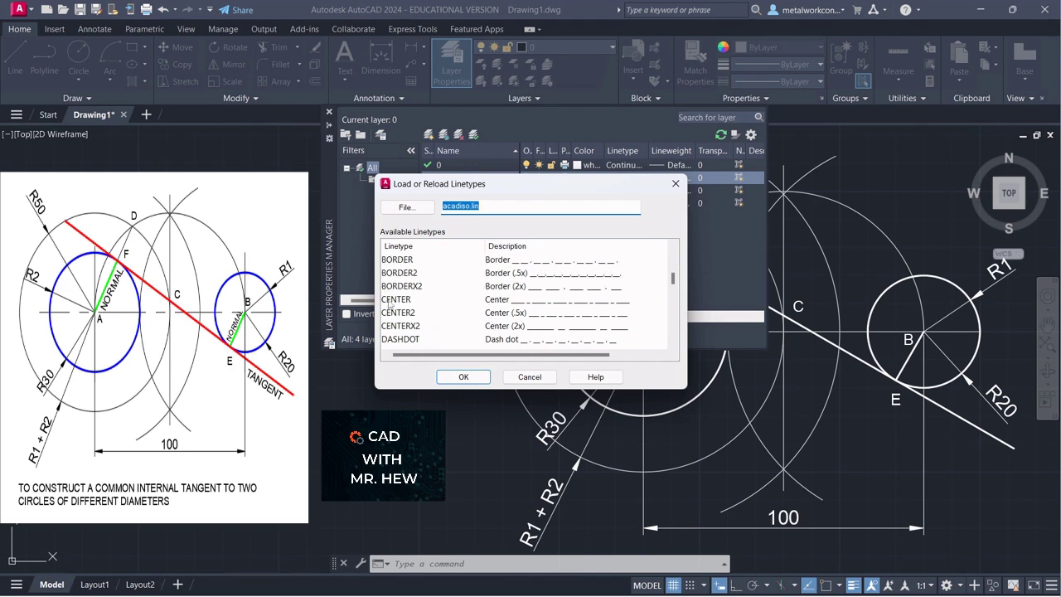
left_click(396, 299)
left_click(464, 376)
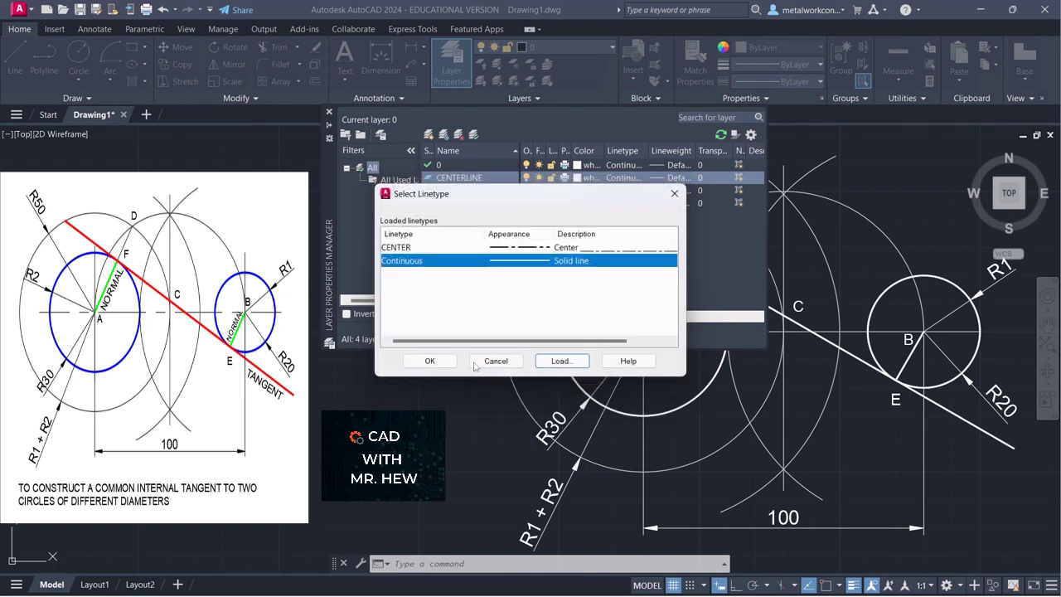
left_click(405, 250)
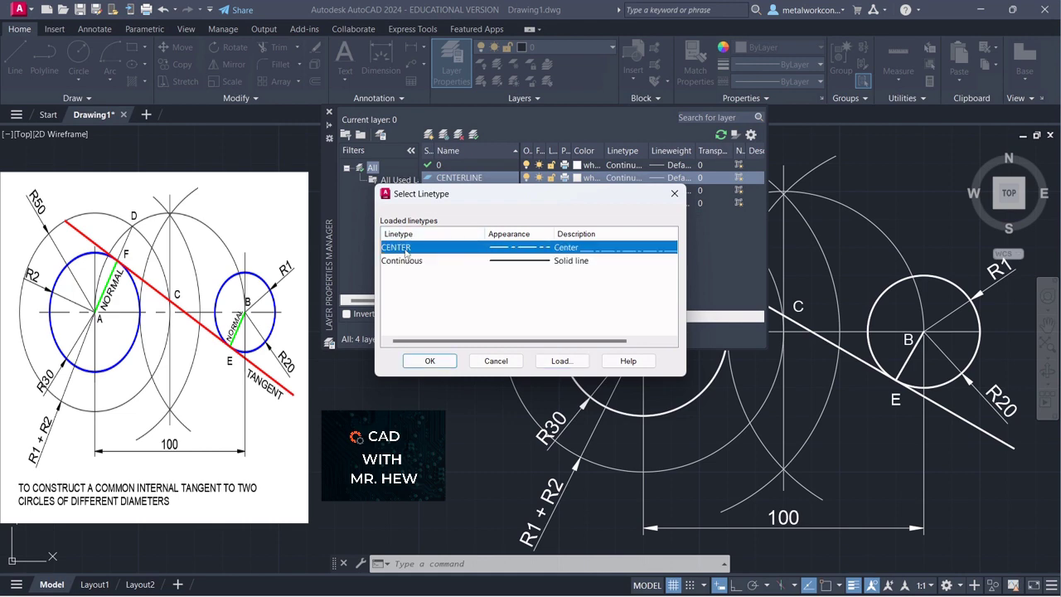
left_click(430, 360)
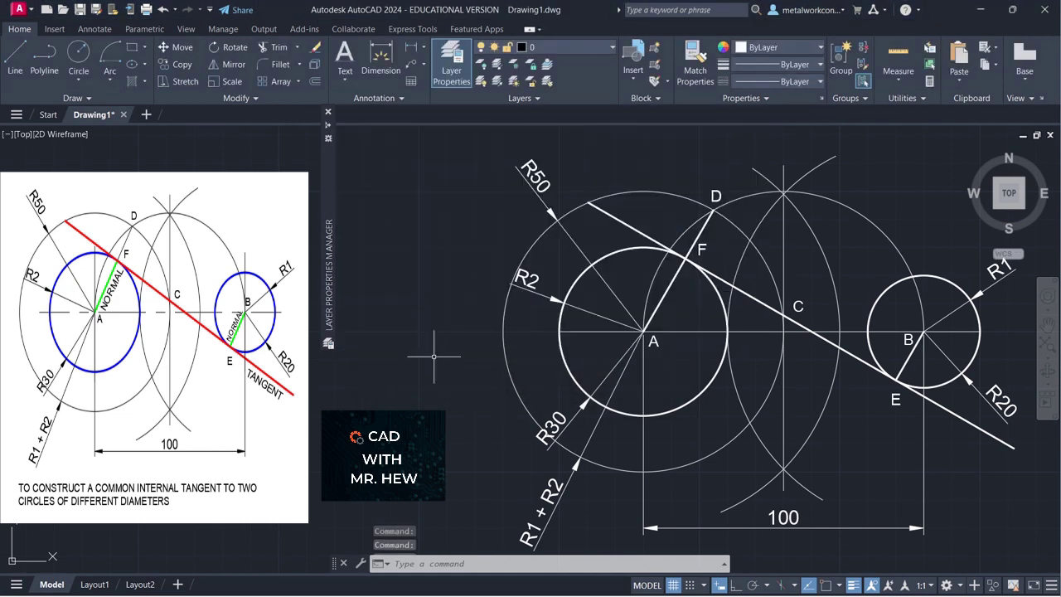
- Add another layer, try to name it TEXT, and close the layer manager
mouse_move(327, 152)
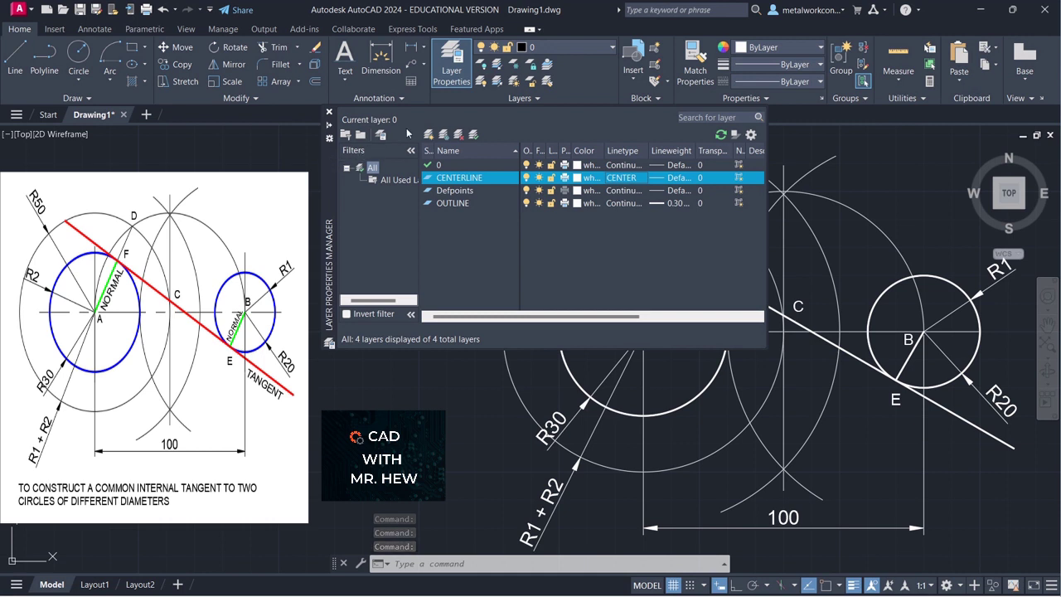
left_click(428, 135)
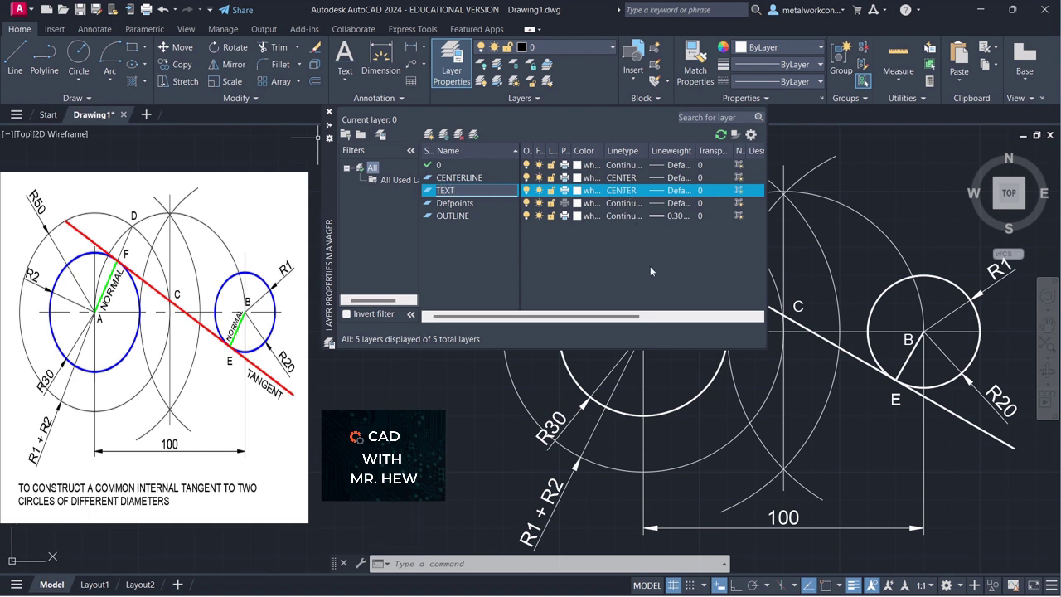
key("Escape")
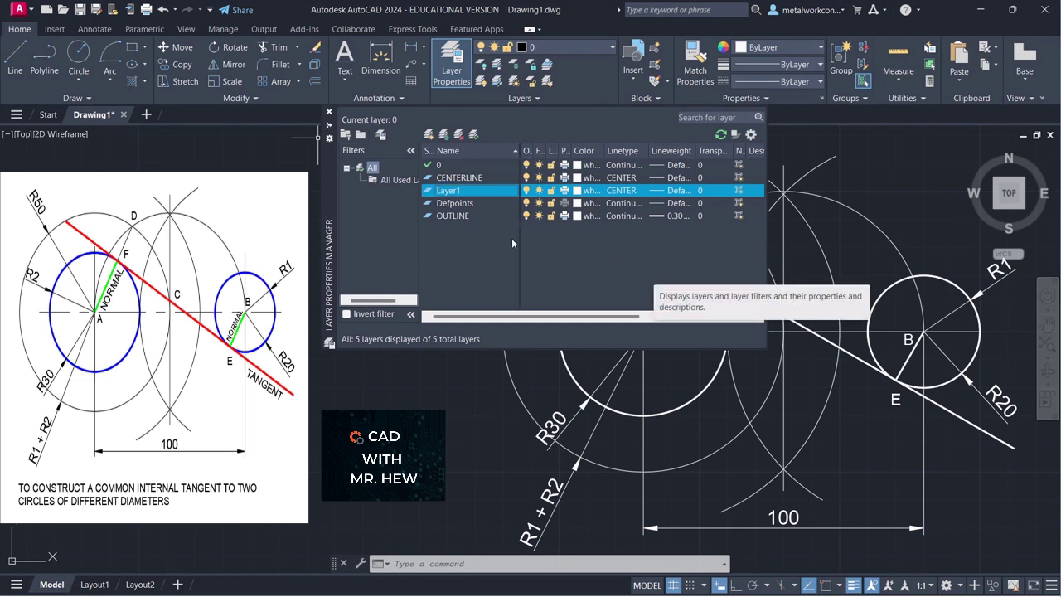
left_click(329, 111)
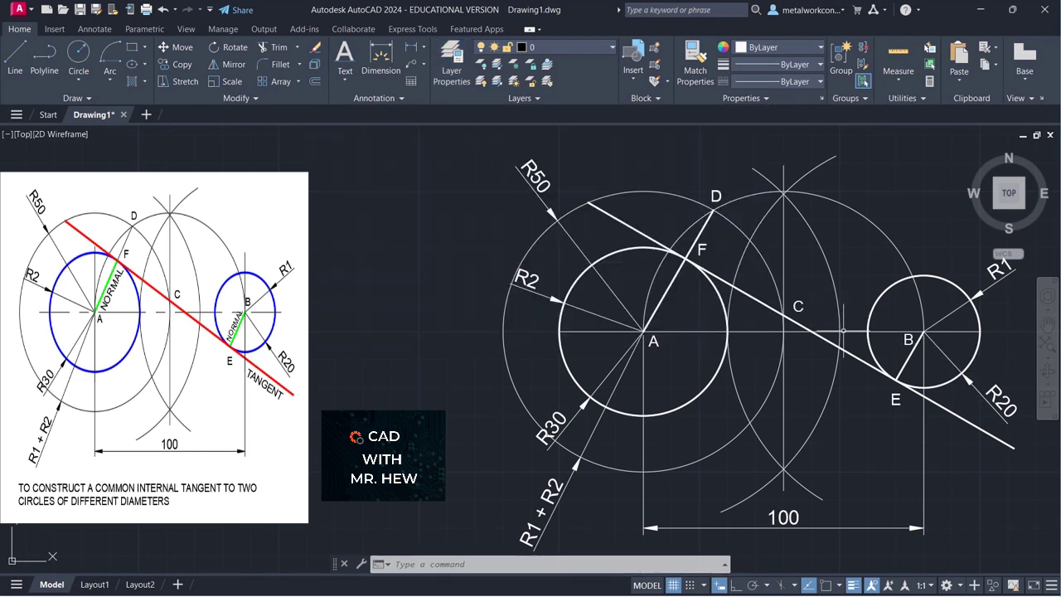
- Assign the horizontal line through points A and B to the CENTERLINE layer
left_click(688, 331)
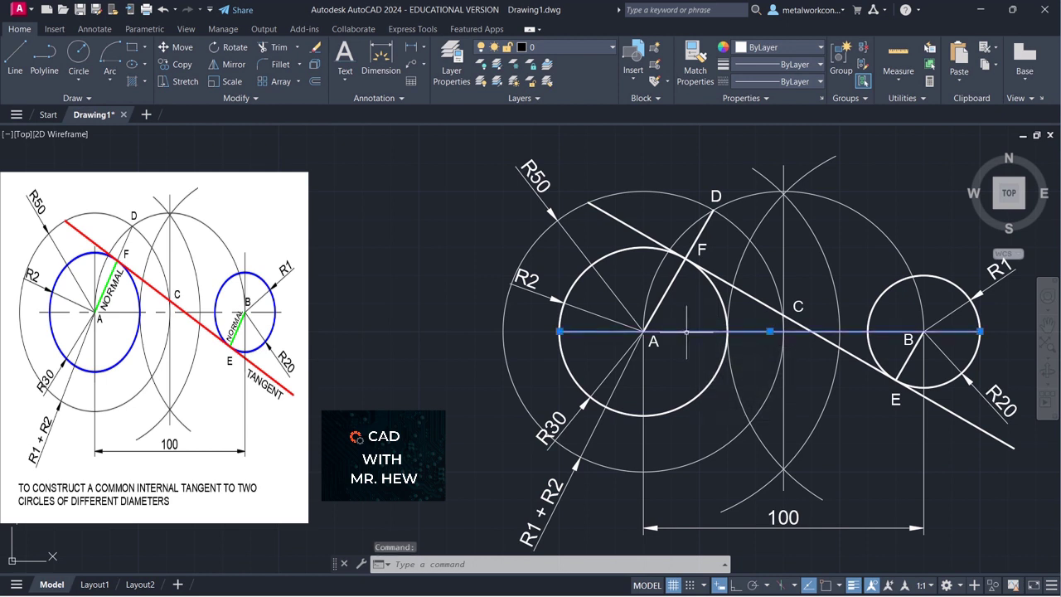
left_click(577, 43)
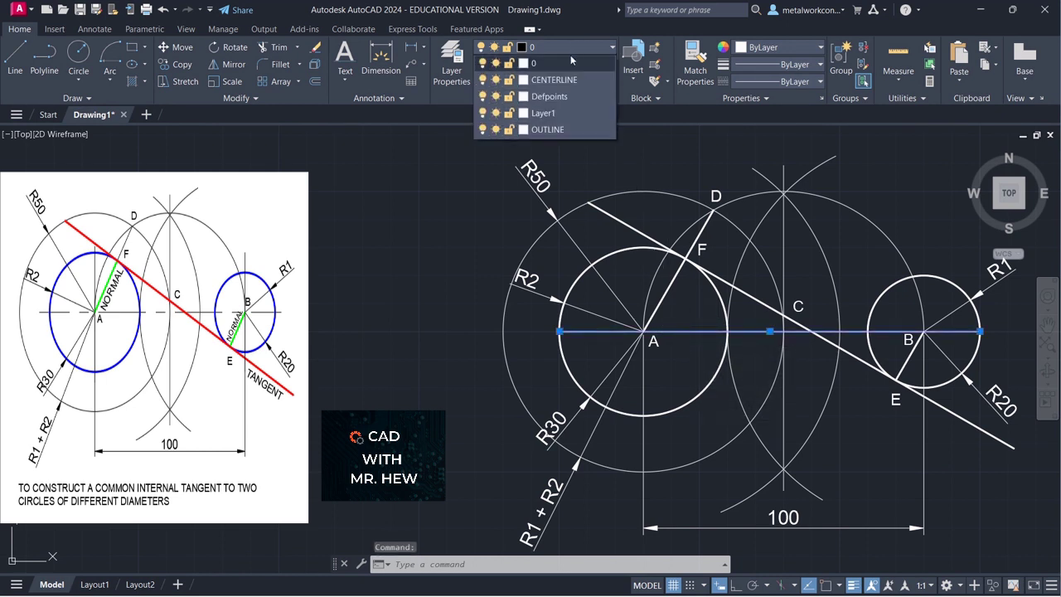
left_click(543, 81)
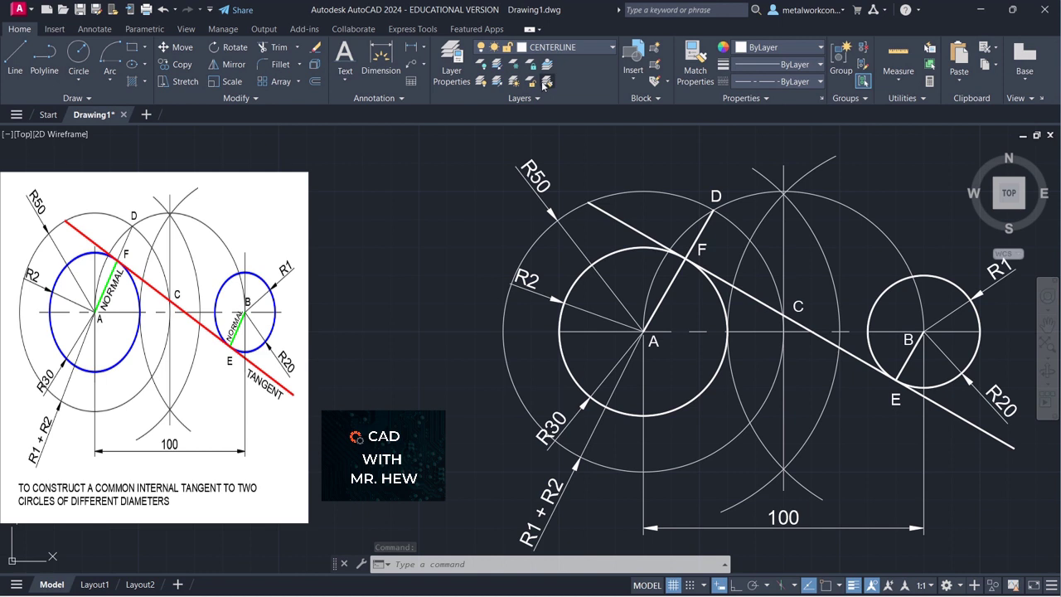
key("Escape")
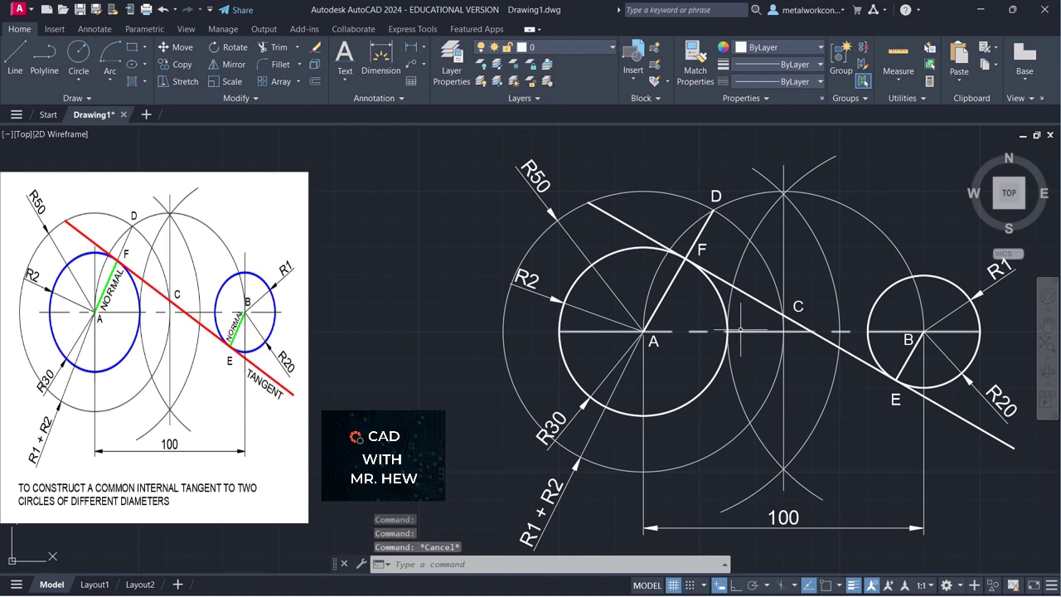
- With Ortho on, stretch both ends of the horizontal centre line slightly beyond the outlines of the two bold circles
left_click(951, 331)
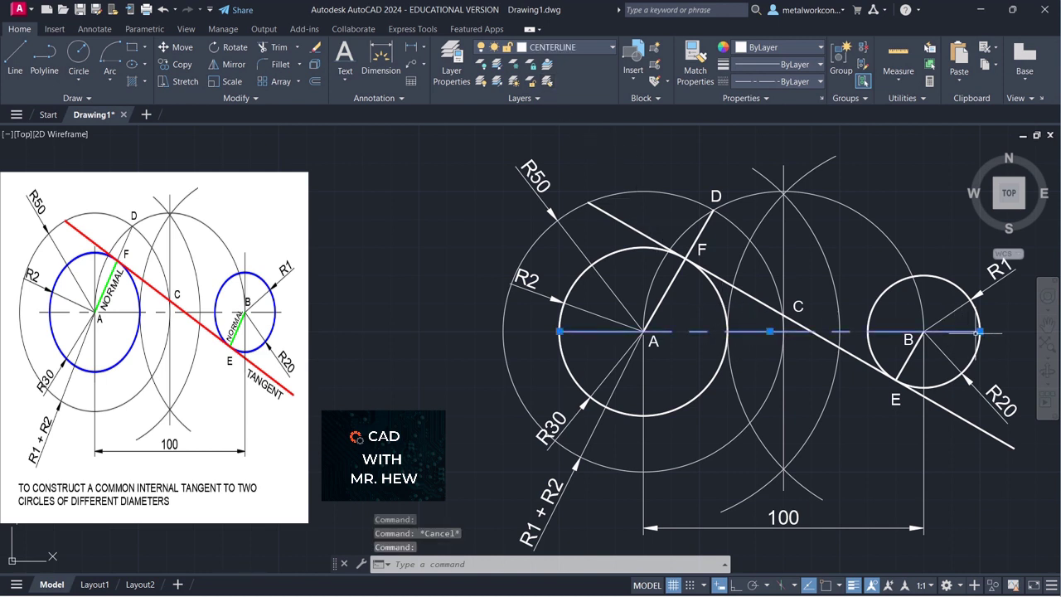
left_click(981, 332)
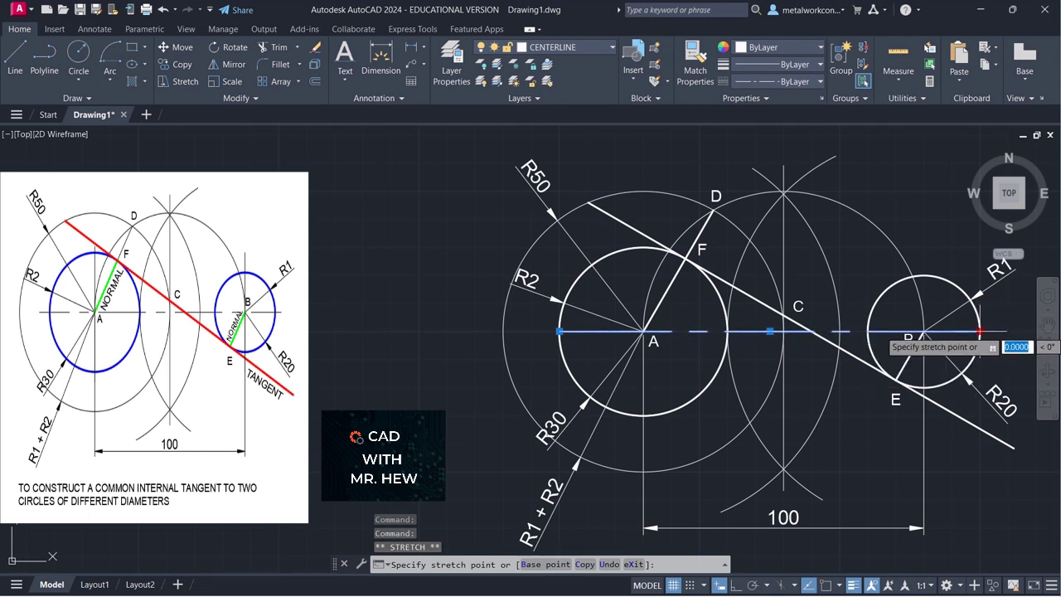
left_click(737, 586)
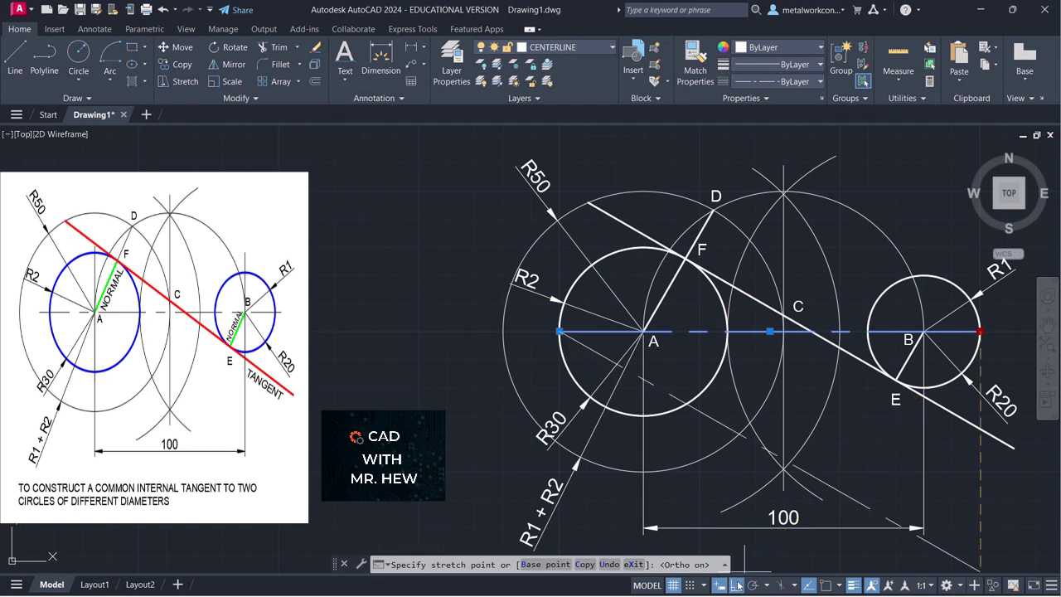
left_click(993, 332)
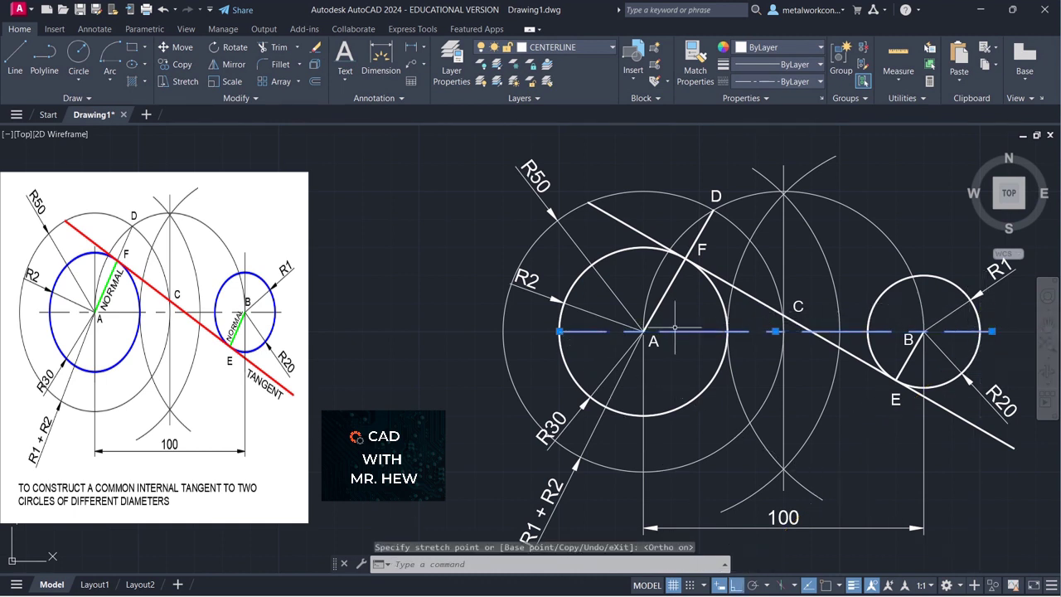
left_click(559, 332)
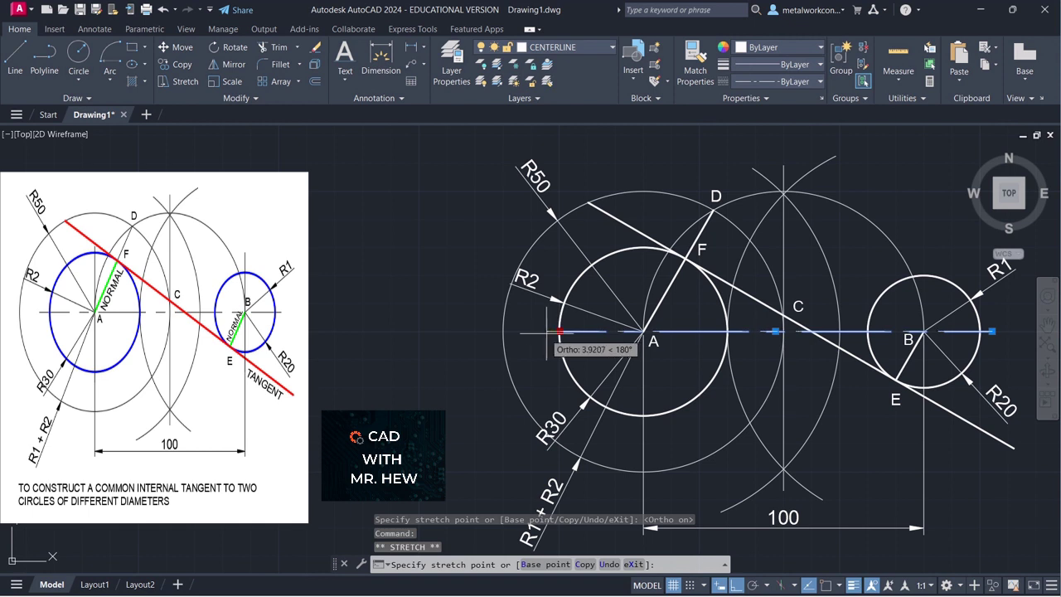
left_click(540, 332)
key("Escape")
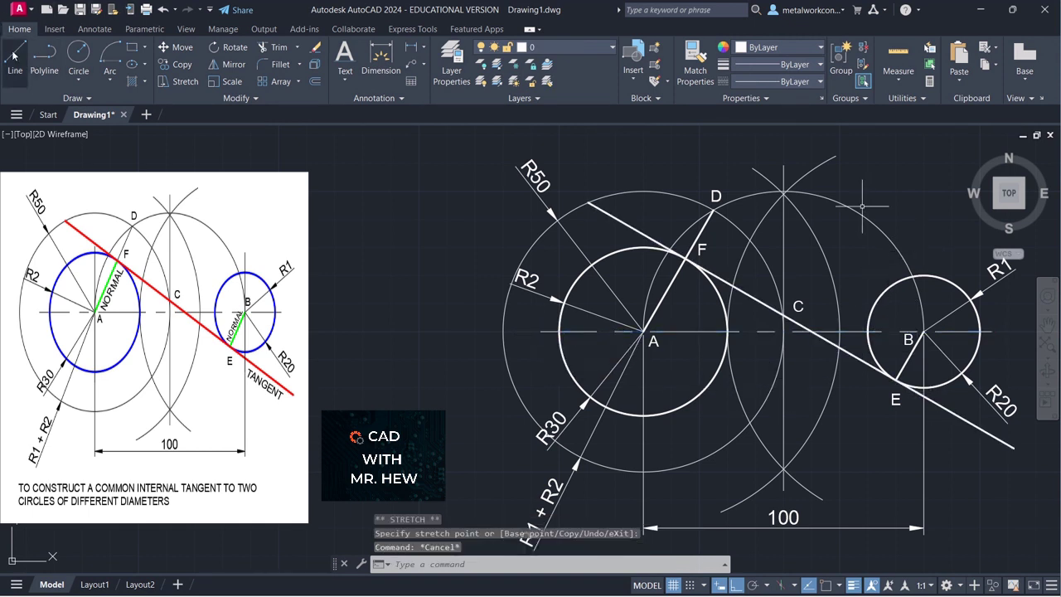
- Make CENTERLINE the current layer and, with Snap on, draw a vertical line from centre B up to the top of the small circle
left_click(556, 46)
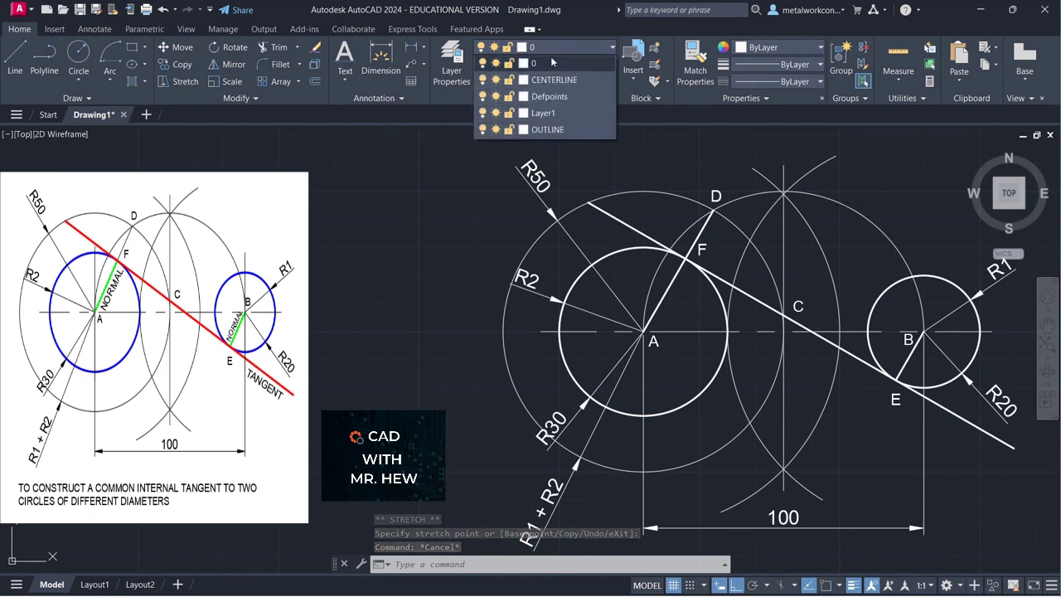
left_click(551, 98)
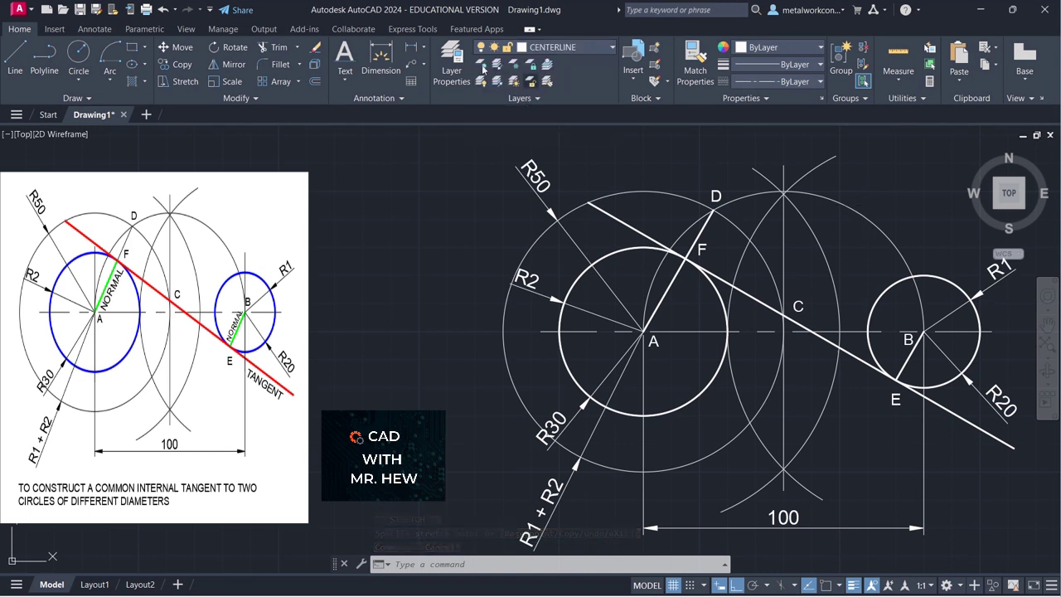
left_click(15, 58)
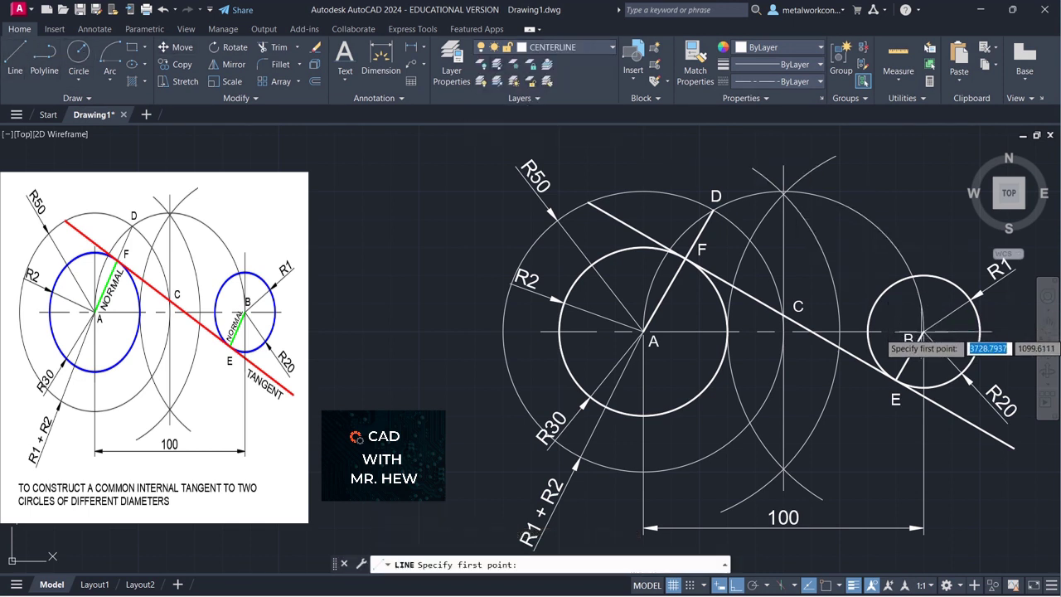
left_click(693, 584)
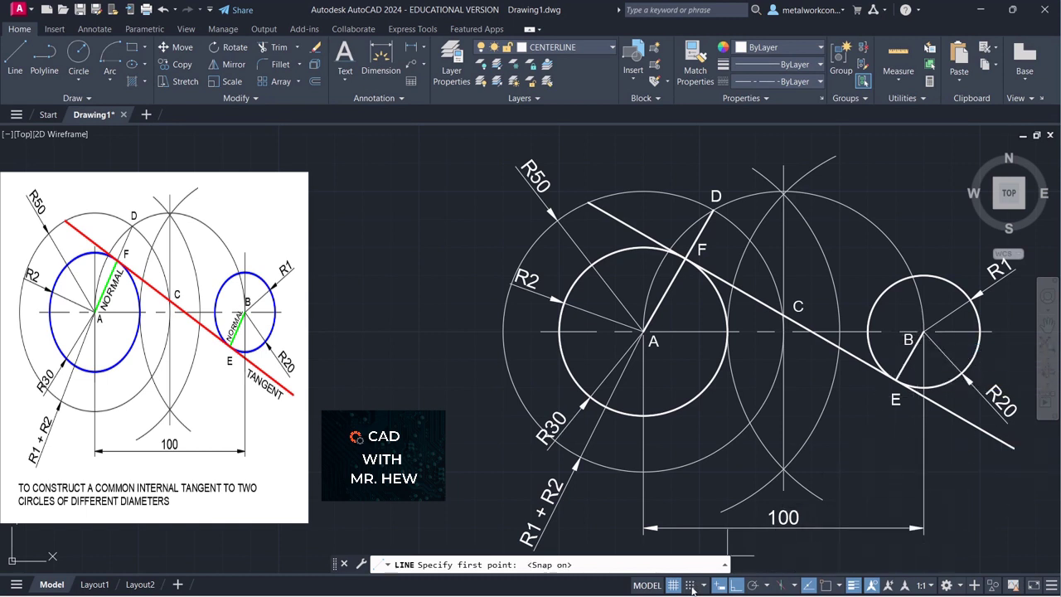
left_click(925, 332)
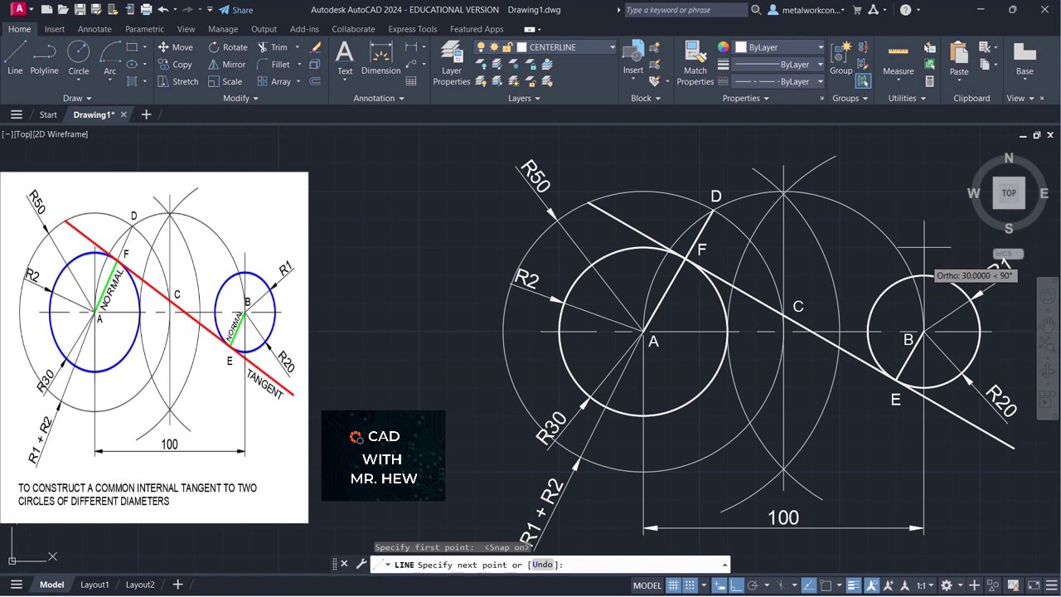
left_click(926, 248)
key("Return")
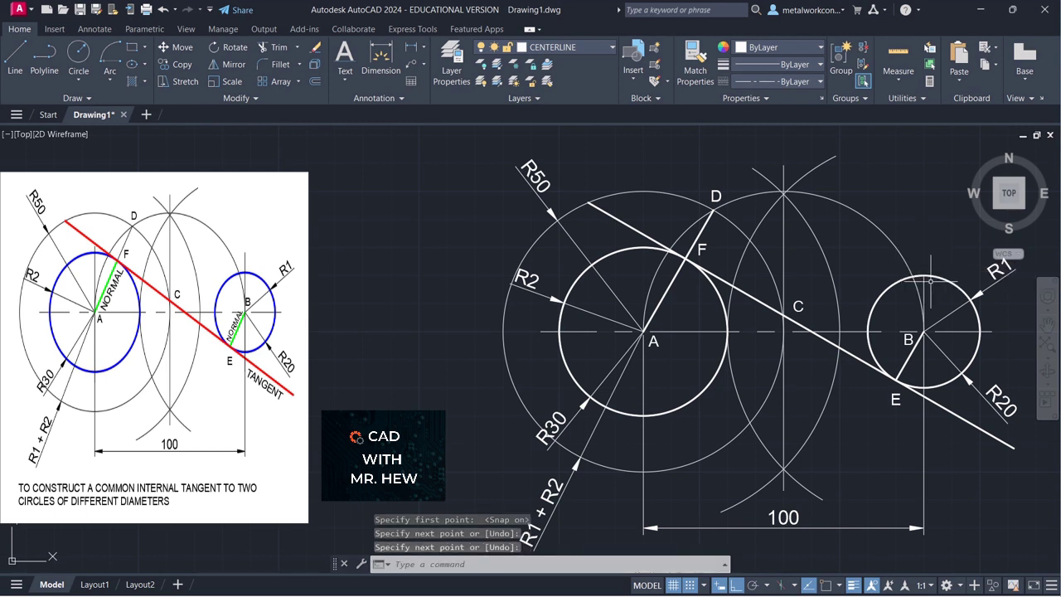
- Stretch the upper end of the vertical line at B straight up beyond the small circle, and clear the selection
left_click(925, 306)
key("Delete")
key("ctrl+z")
left_click(925, 275)
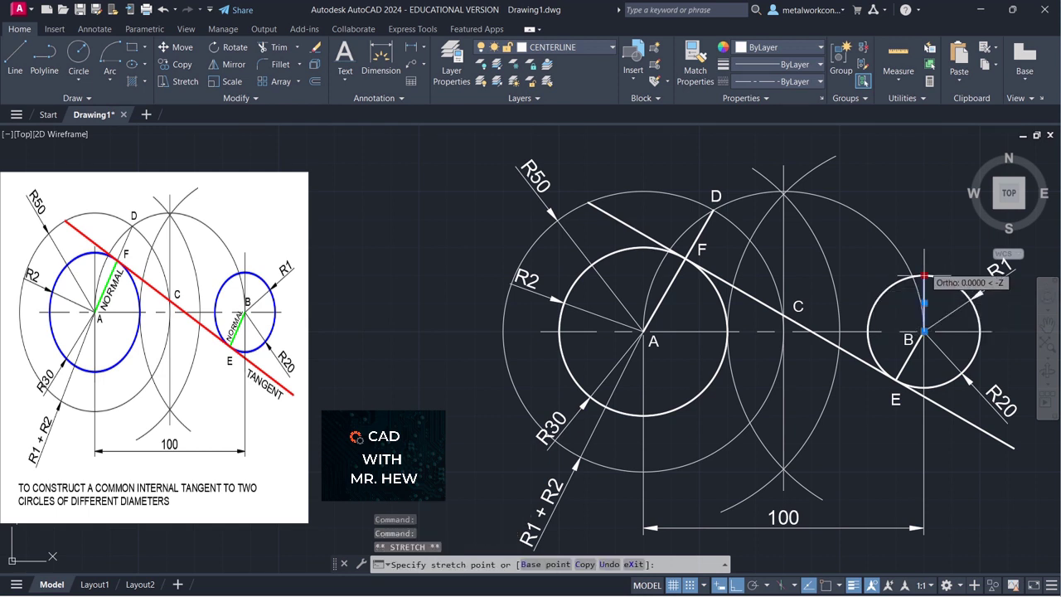
left_click(925, 246)
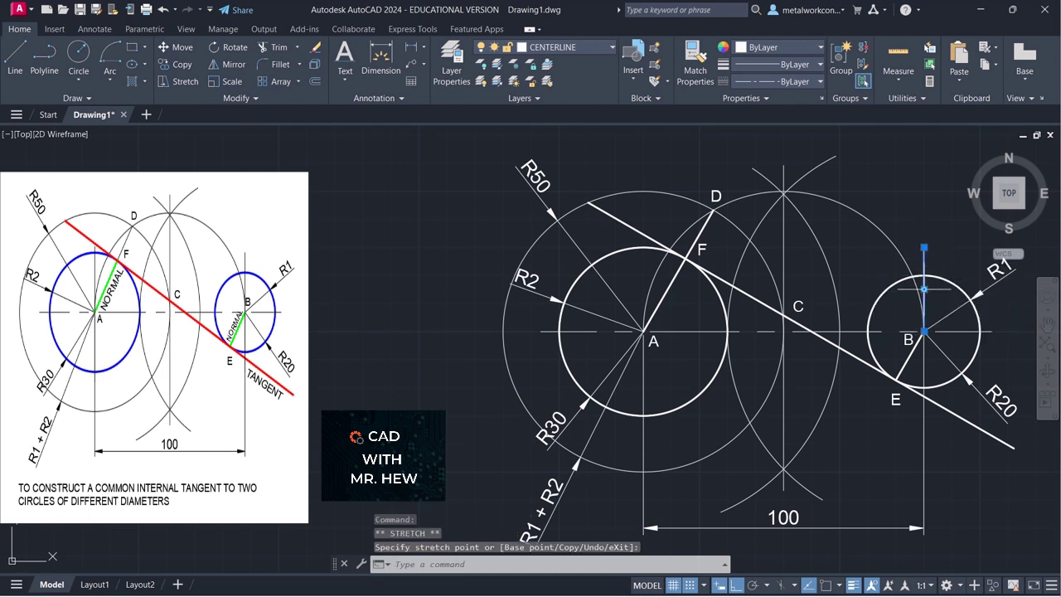
left_click(950, 365)
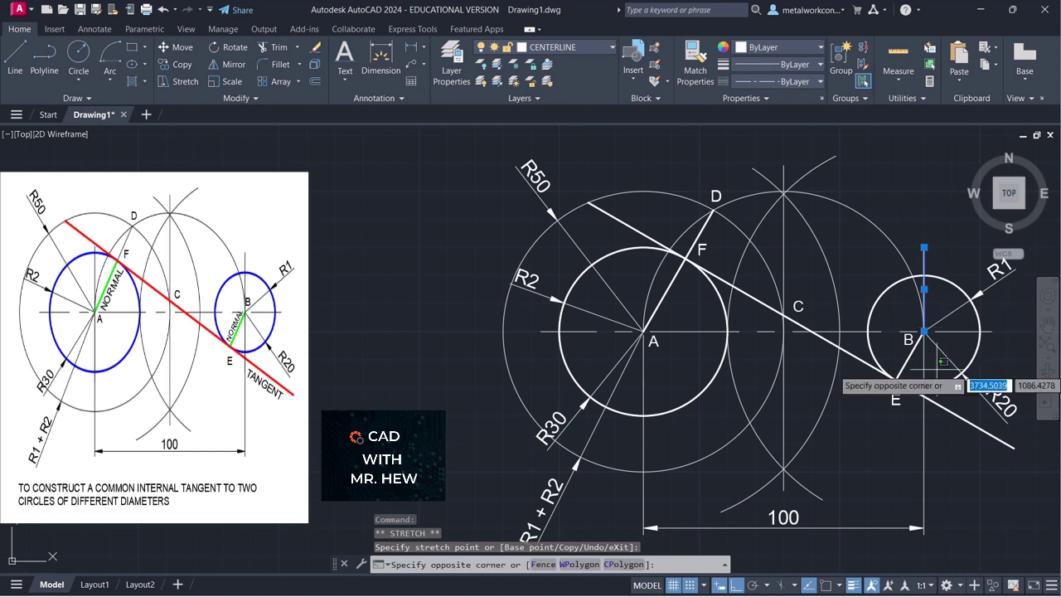
key("Escape")
key("Escape")
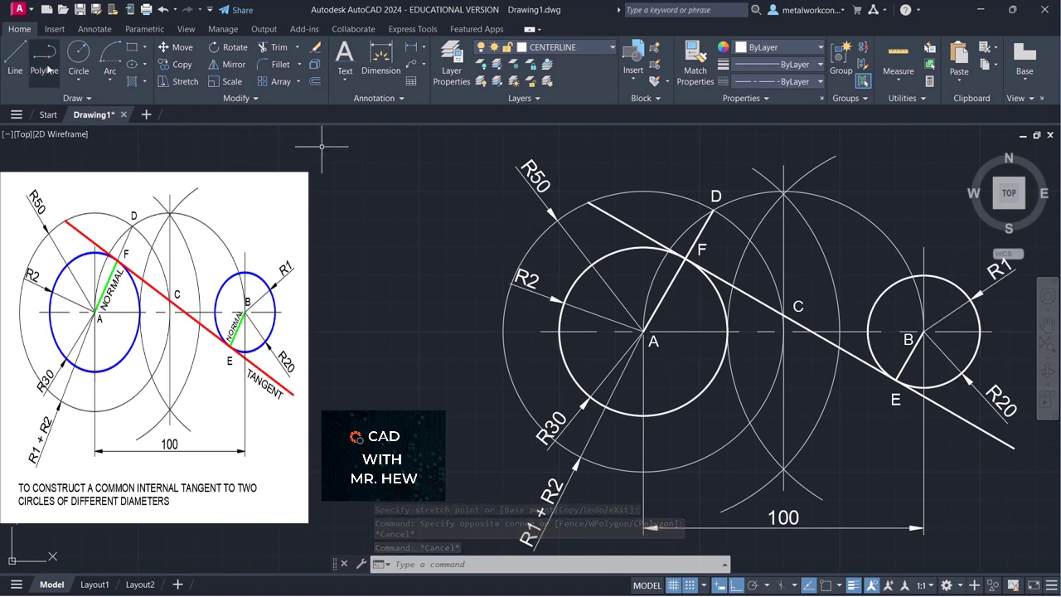
- Draw a vertical centre line from centre A straight up, ending slightly above the bold R30 circle
left_click(14, 54)
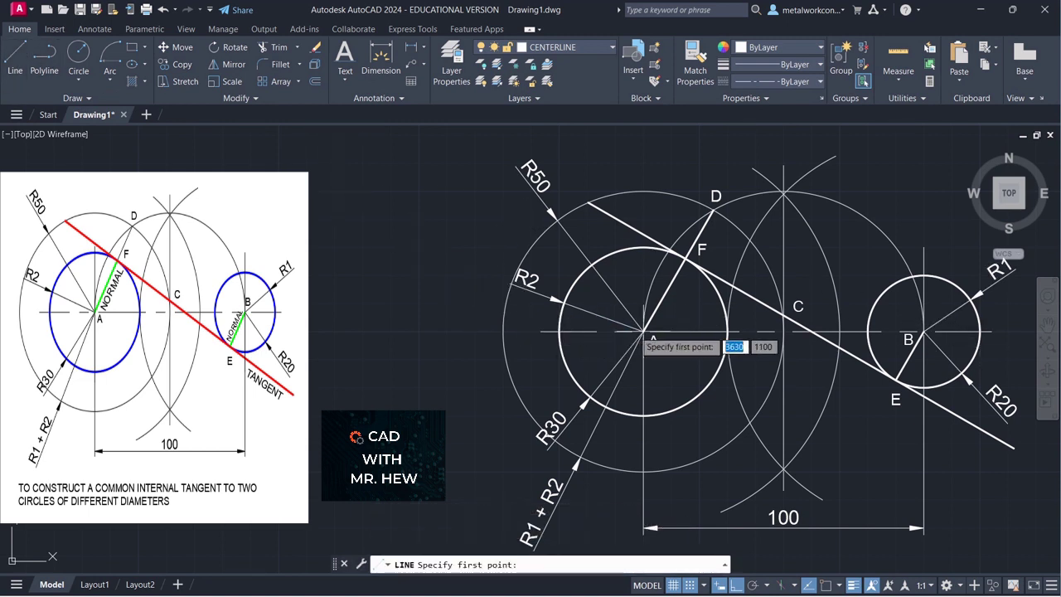
left_click(644, 333)
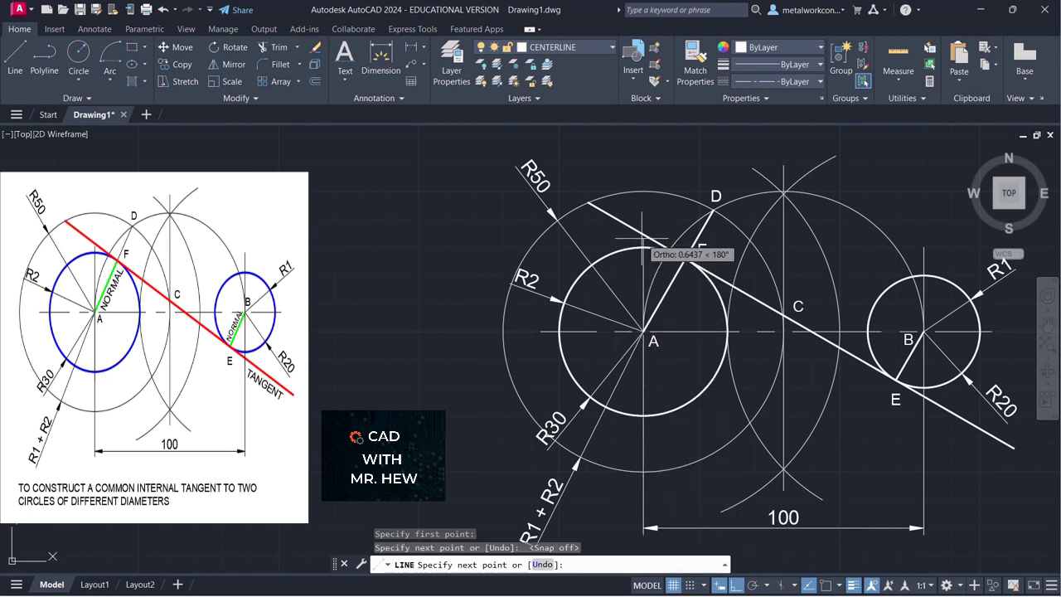
key("Return")
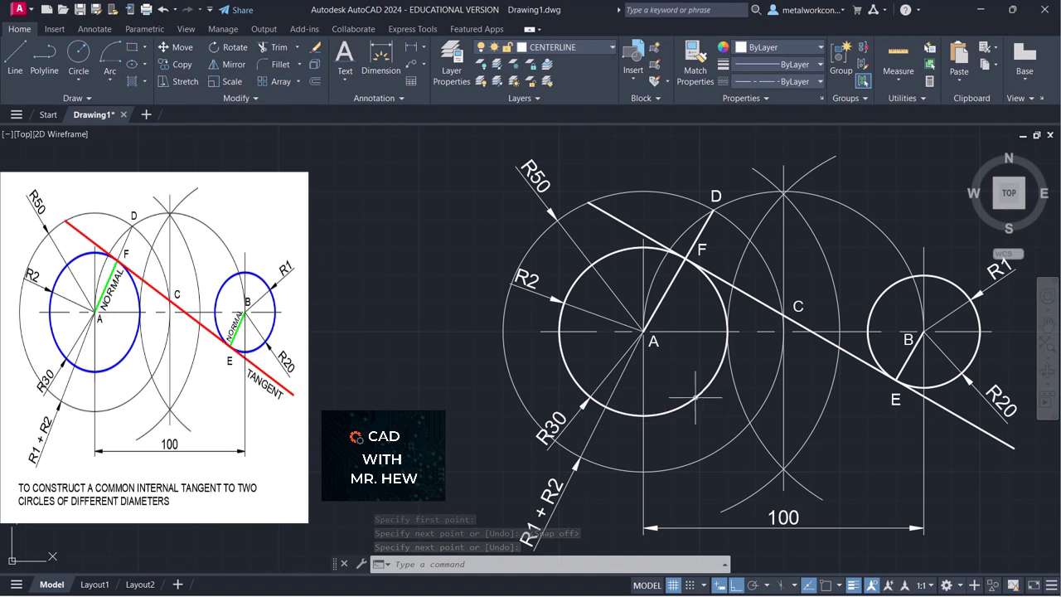
- Draw a vertical centre line from centre A straight down to just below the bold R30 circle, snapping only its start point
left_click(15, 58)
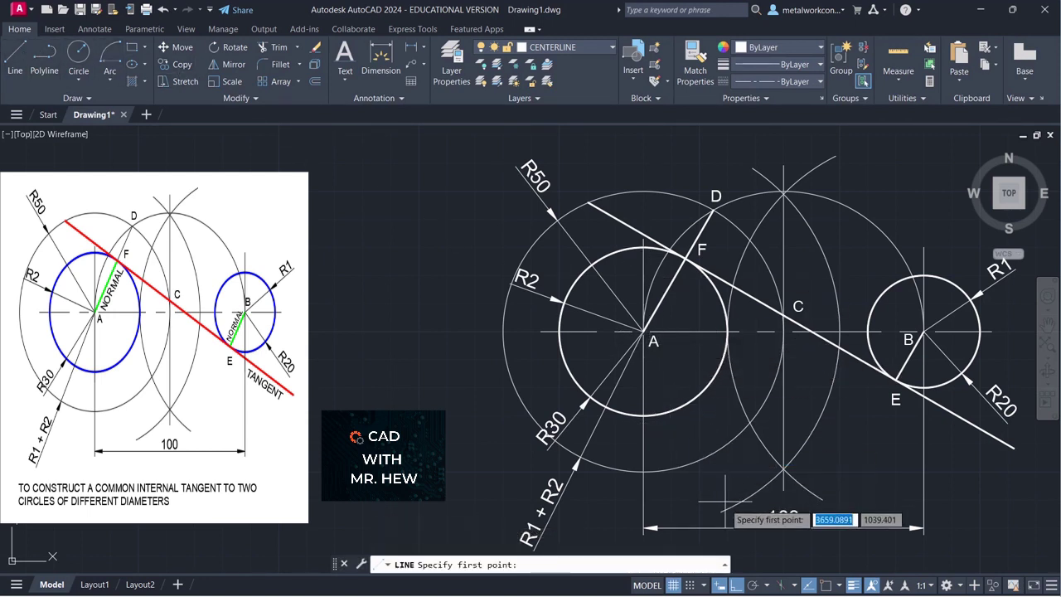
left_click(689, 584)
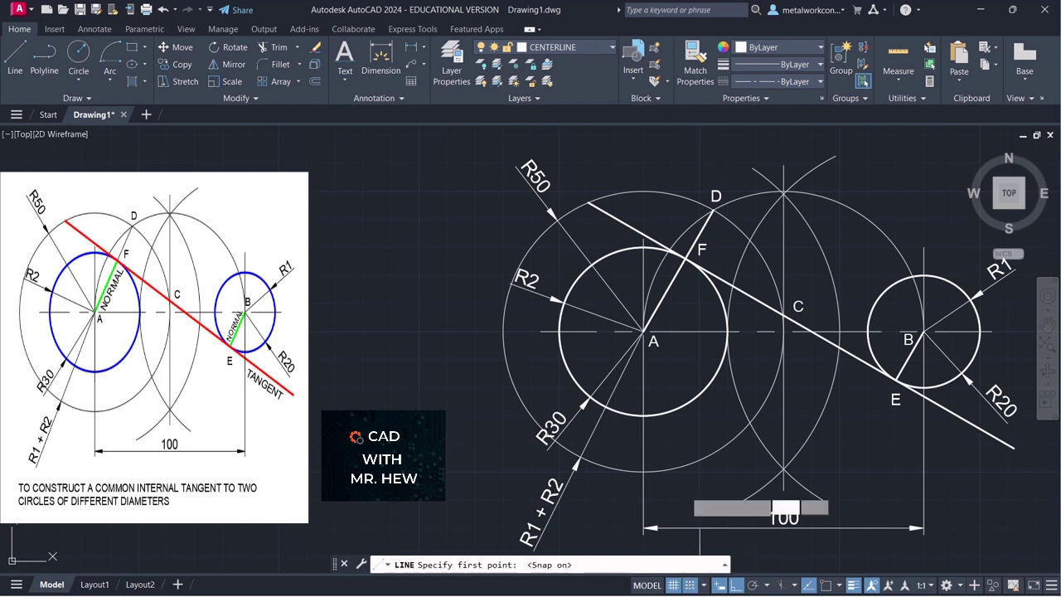
left_click(644, 332)
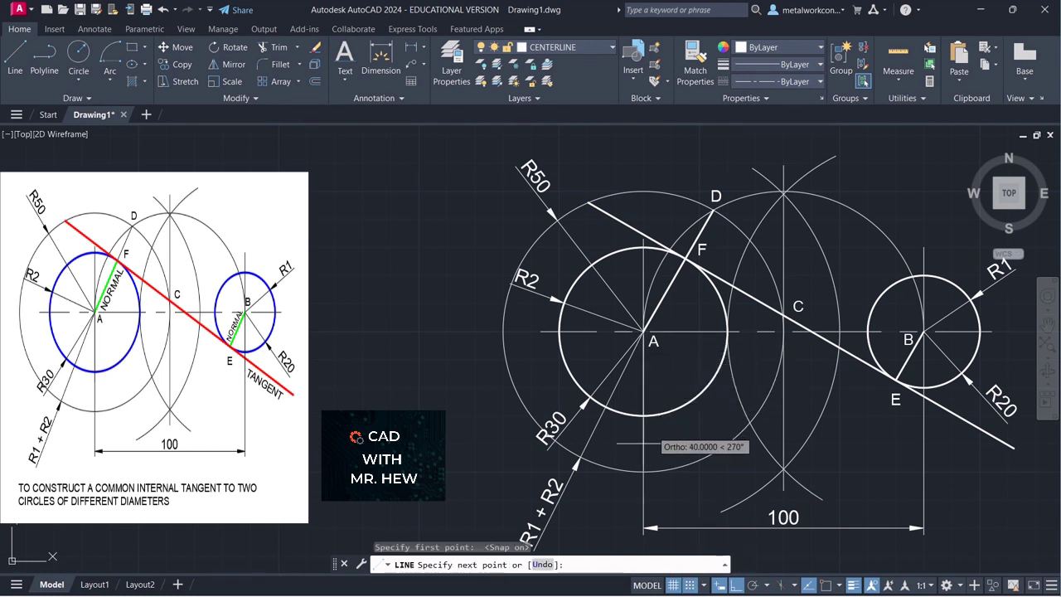
left_click(692, 586)
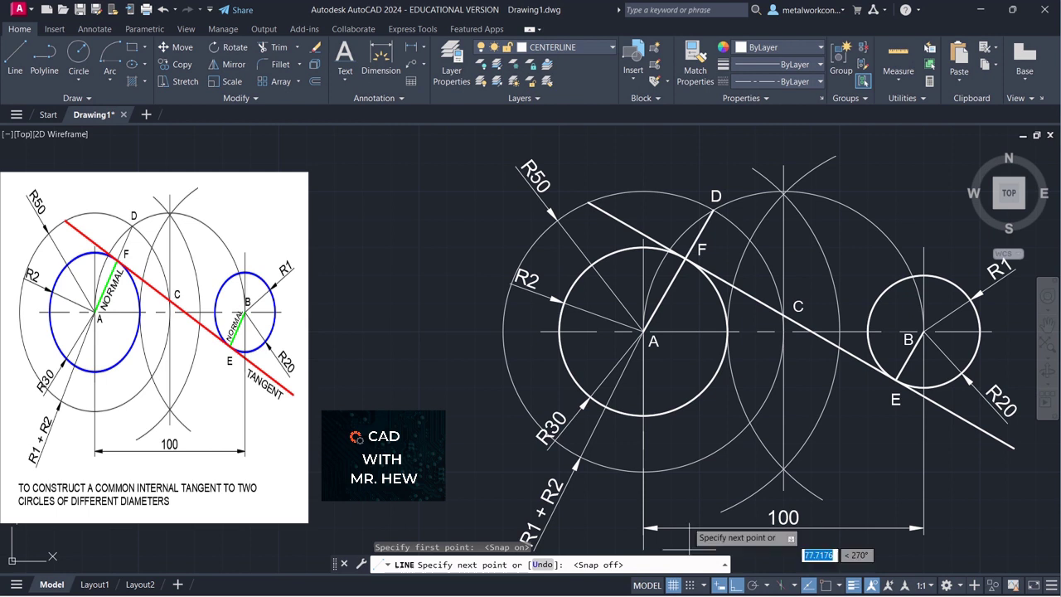
left_click(642, 428)
key("Return")
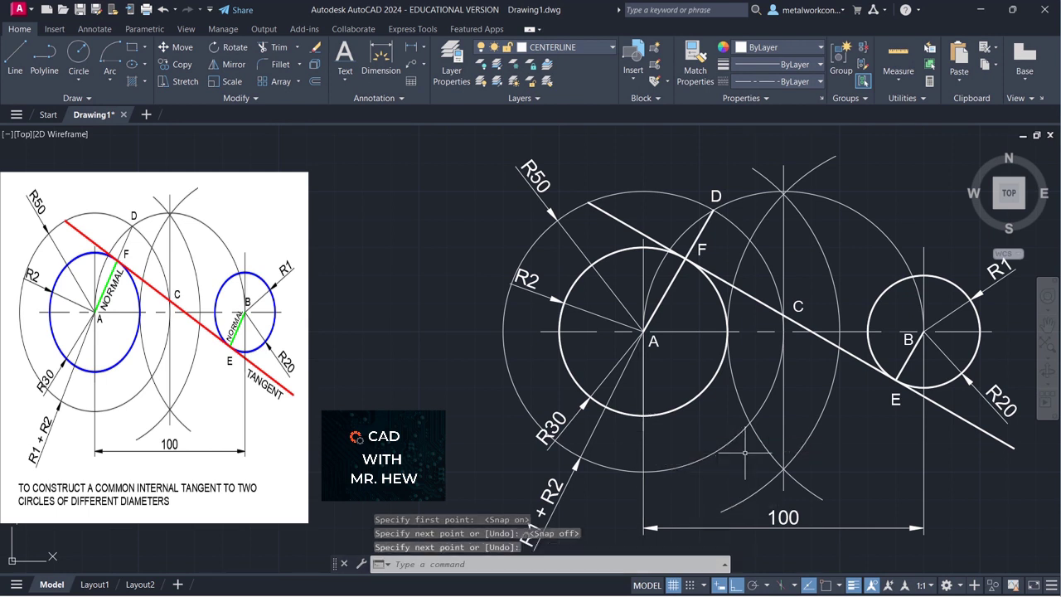
- With Snap on, draw a vertical centre line from centre B straight down 30 units, past the bold R20 circle
left_click(28, 54)
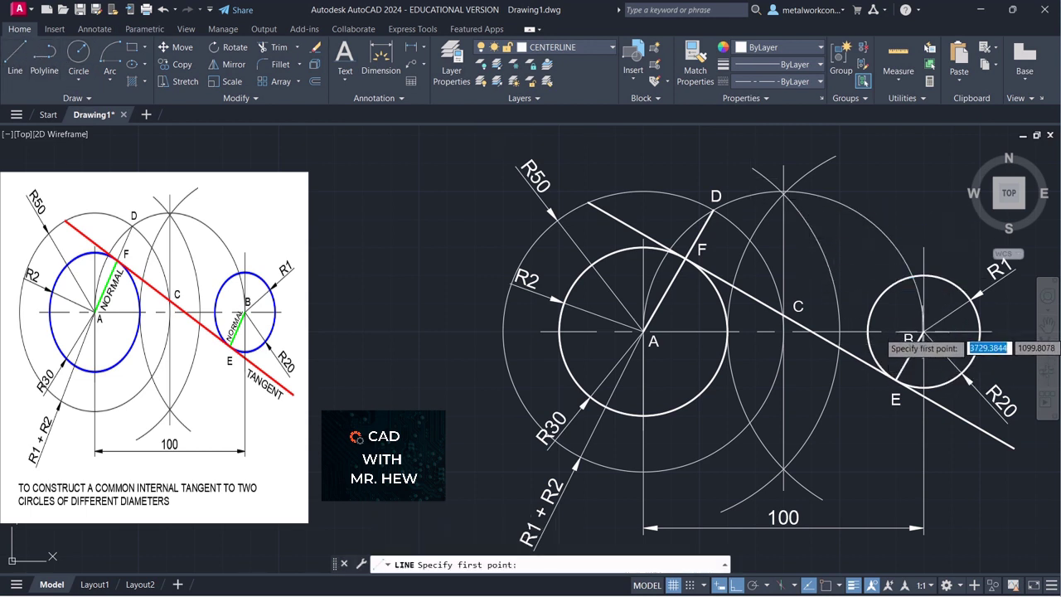
left_click(690, 585)
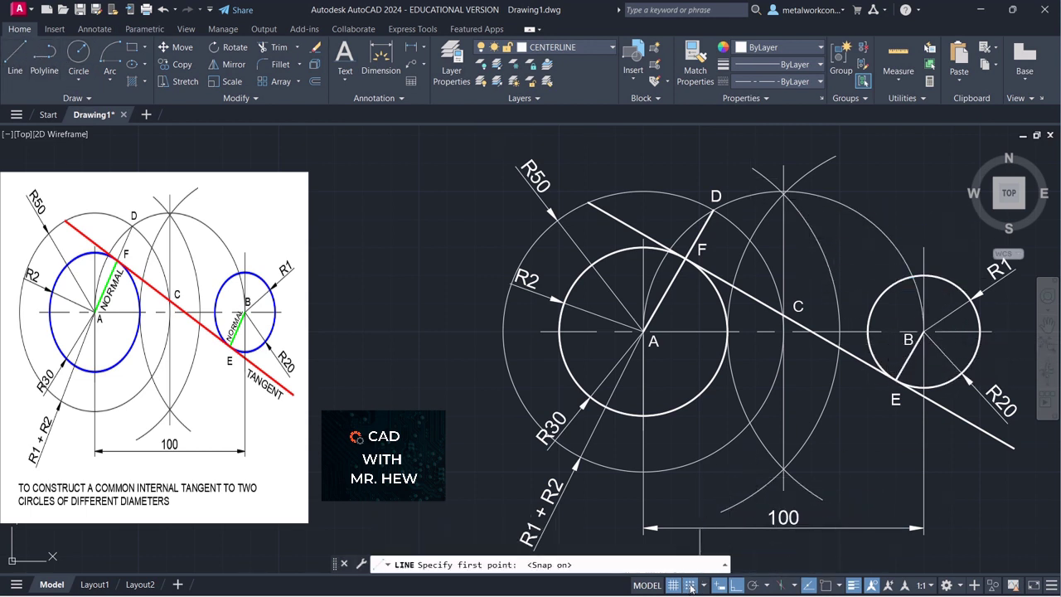
left_click(923, 331)
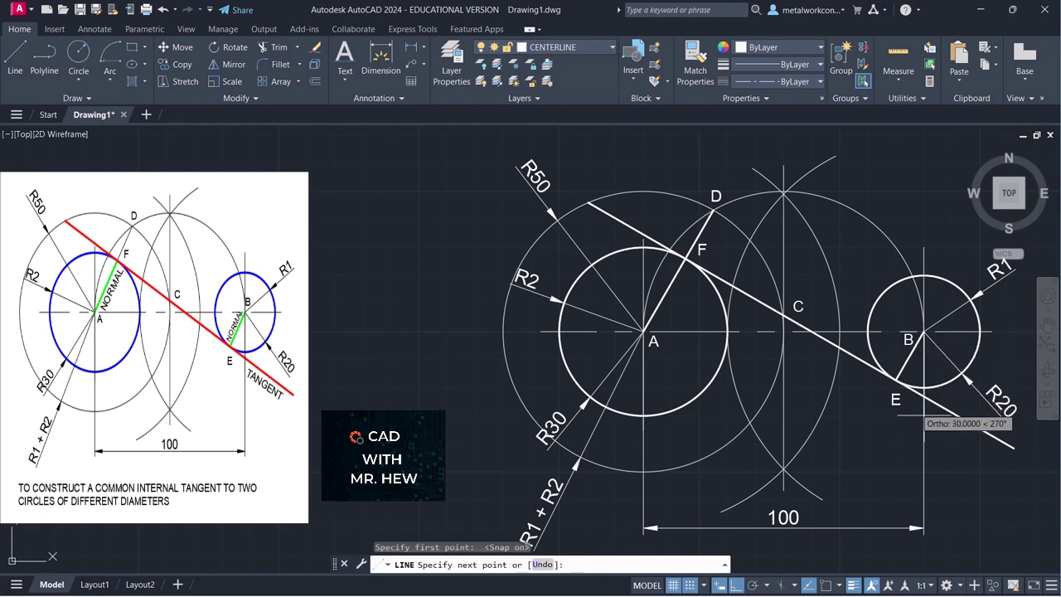
left_click(924, 415)
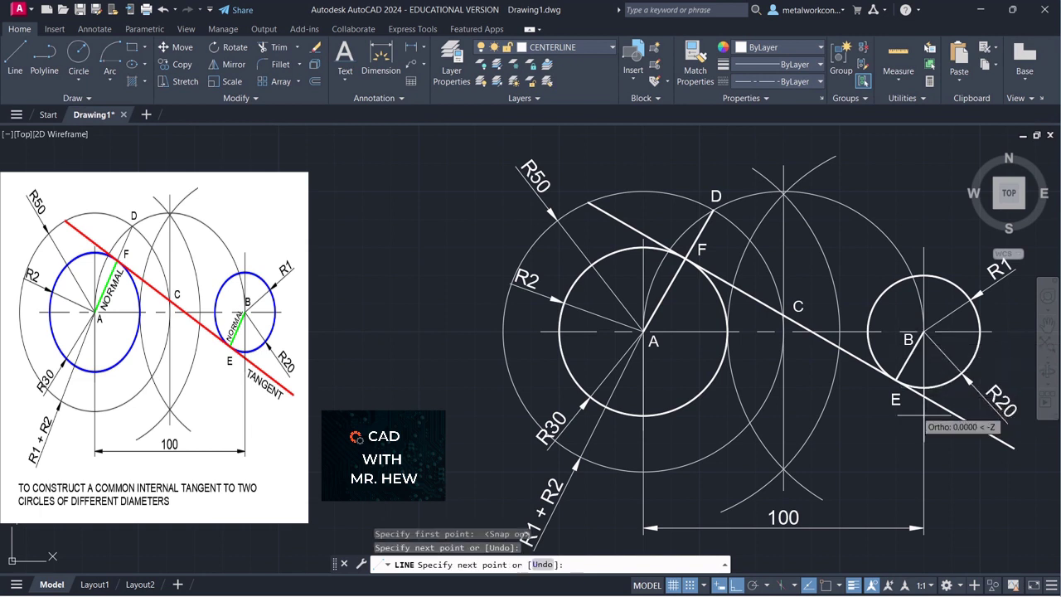
key("Return")
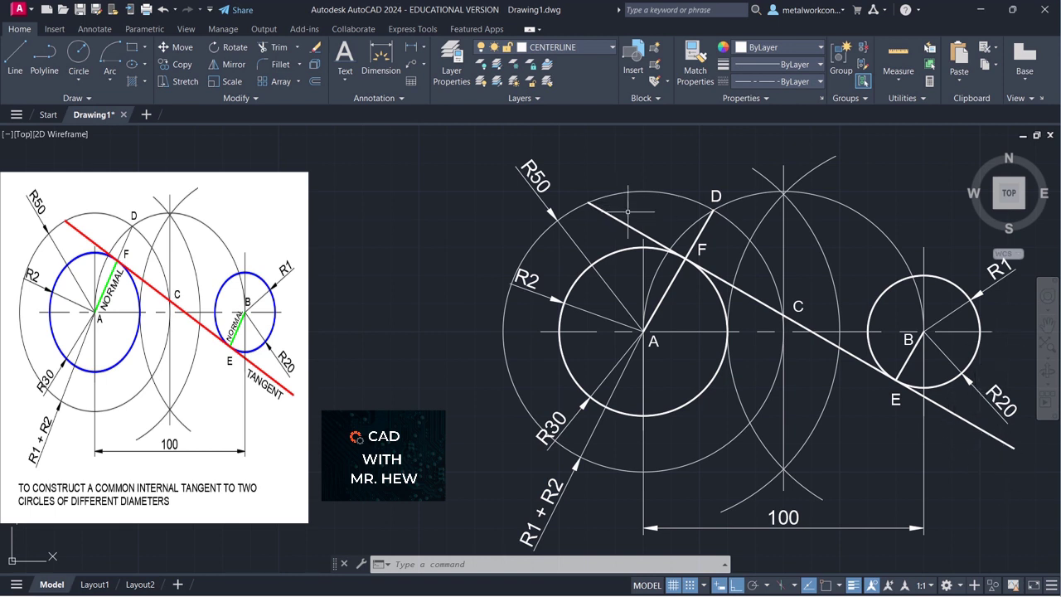
- Create a new layer named TEXT and make it the current layer
left_click(548, 50)
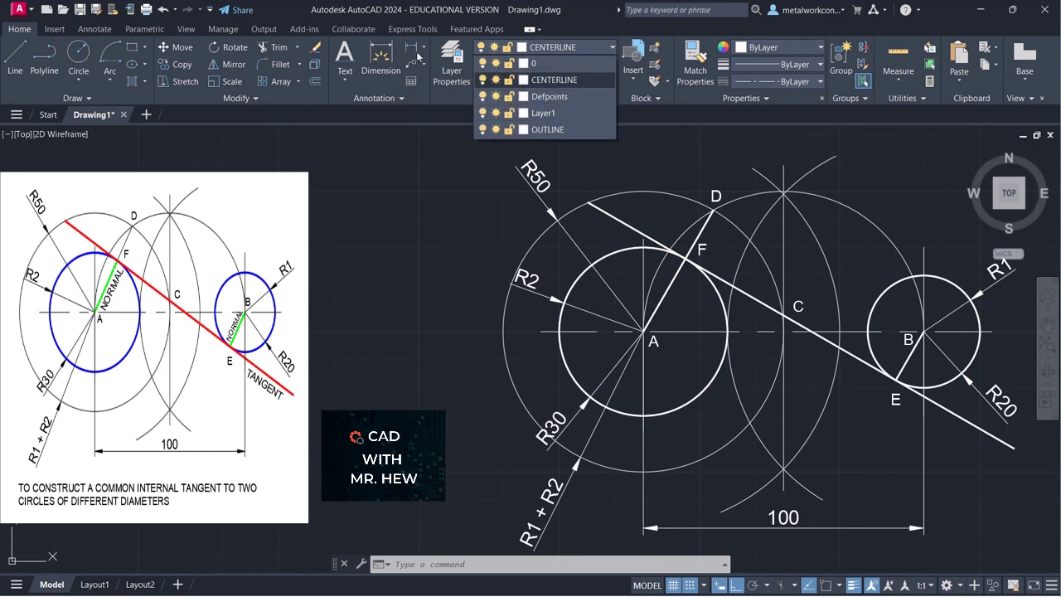
left_click(451, 60)
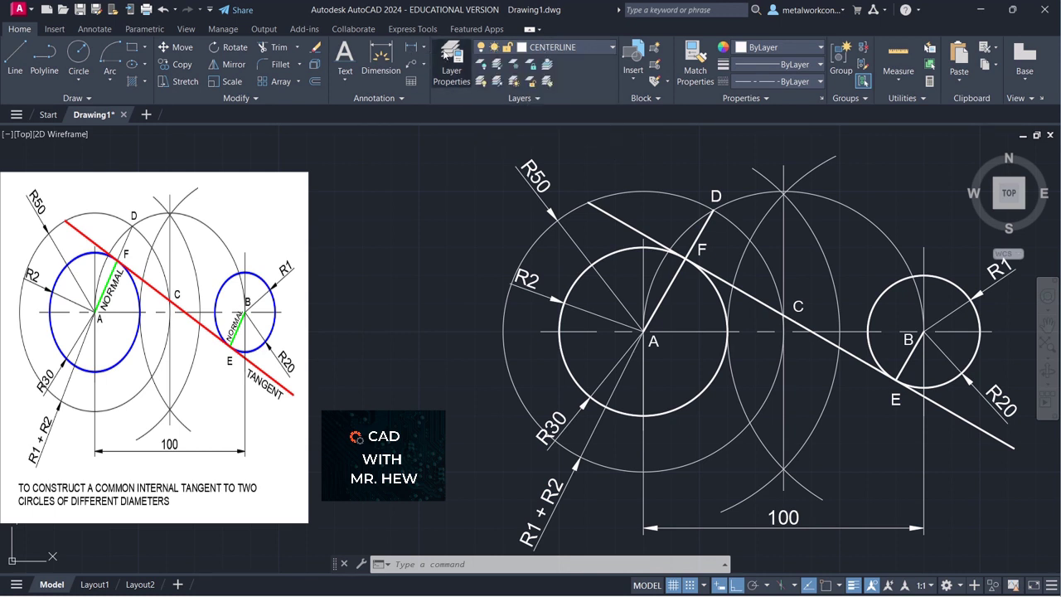
left_click(448, 58)
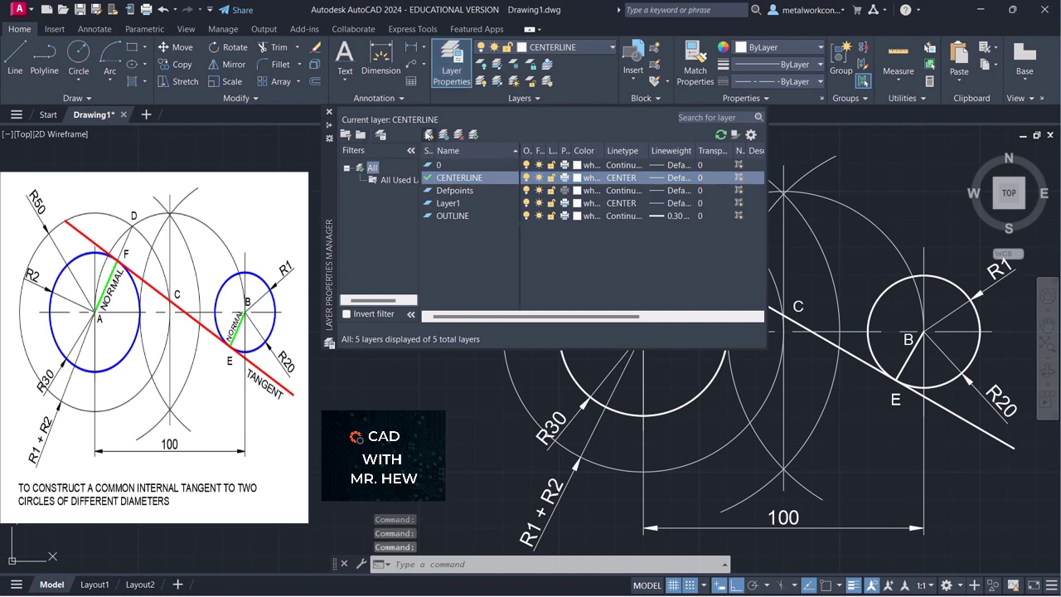
left_click(429, 135)
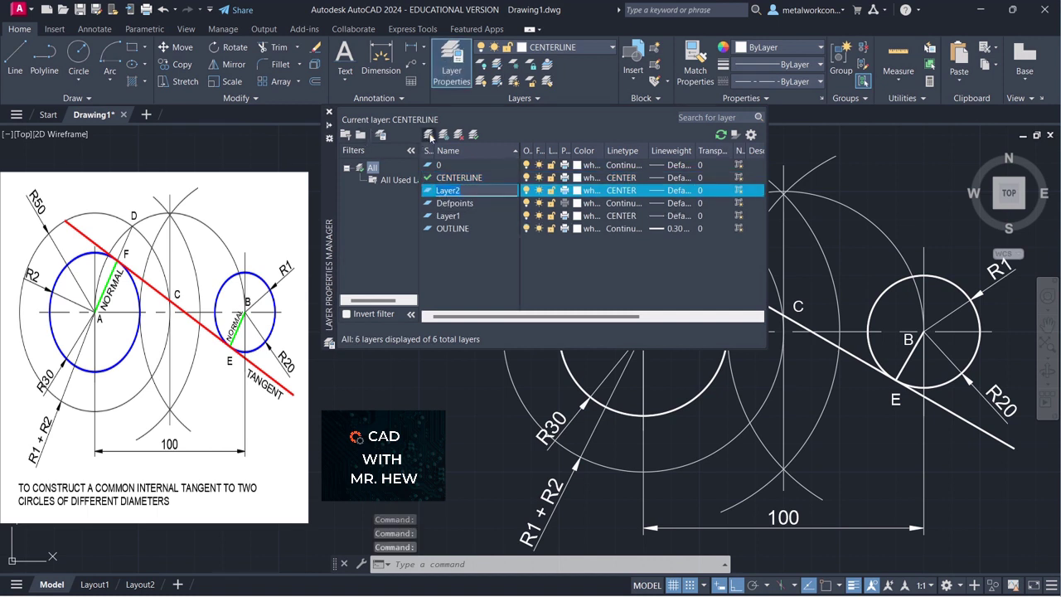
key("Return")
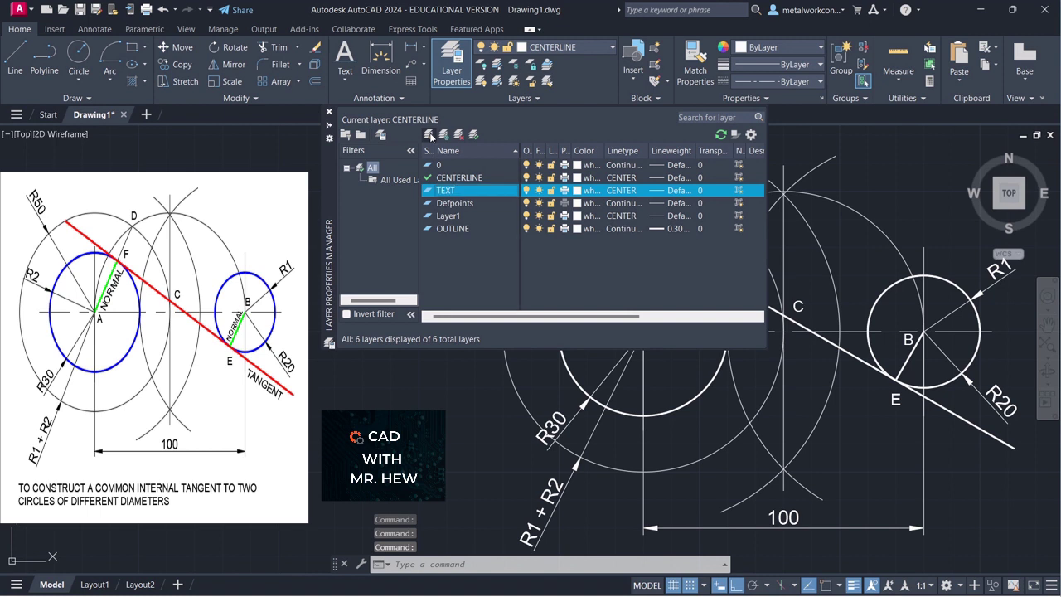
left_click(330, 113)
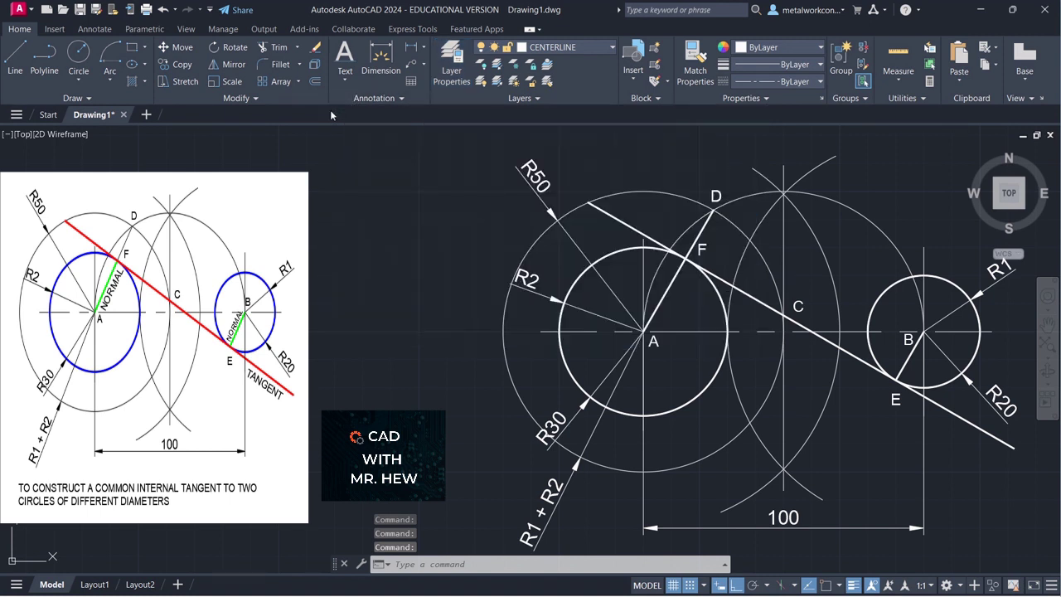
left_click(544, 48)
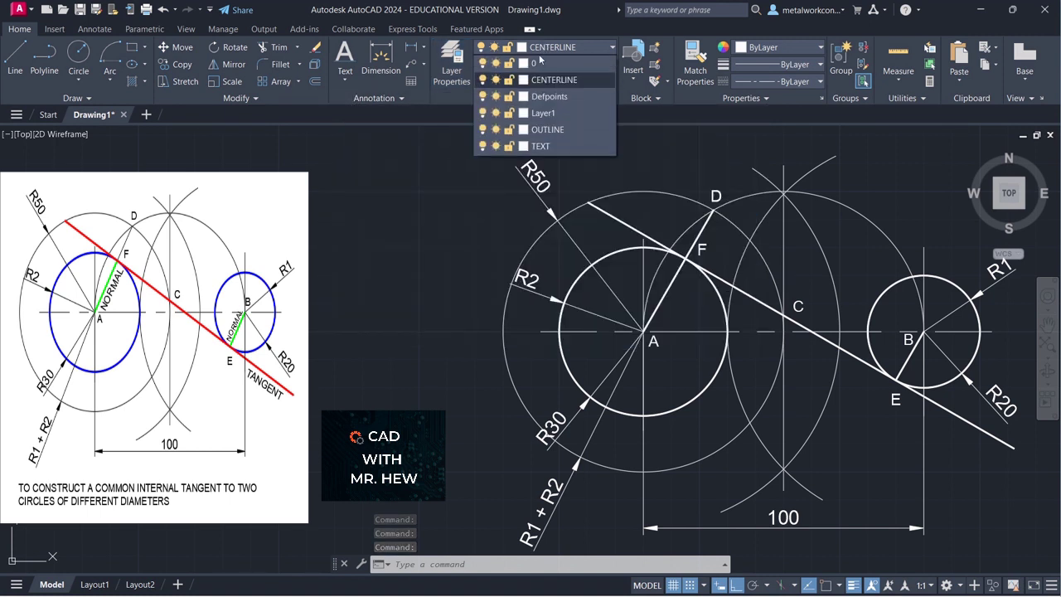
left_click(535, 146)
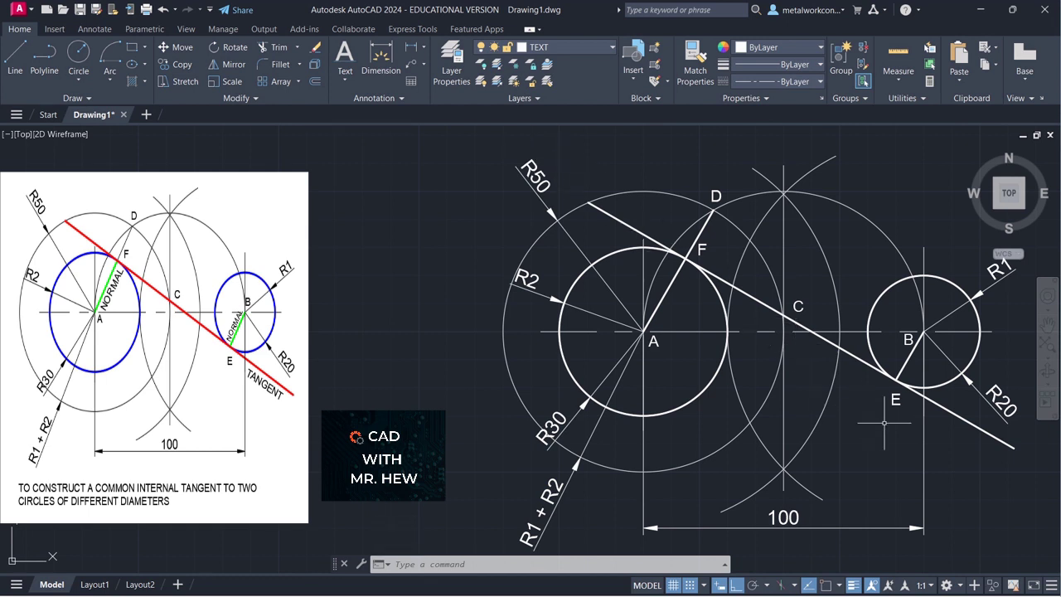
- With Snap off, add the single-line text TANGENT beneath the tangent line near E, with height 4 and a rotation angle of 120
left_click(341, 81)
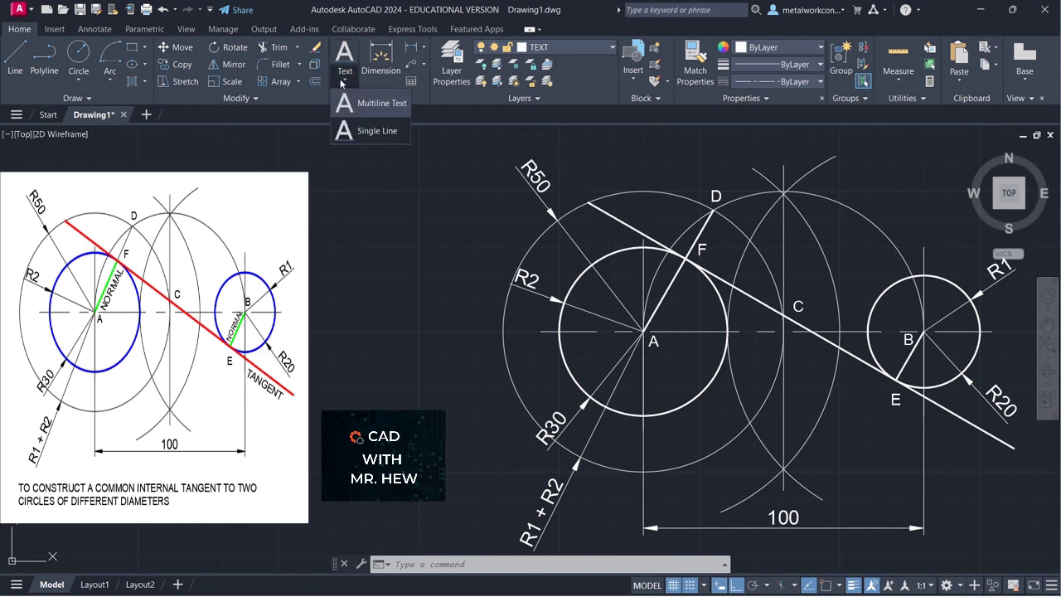
left_click(365, 131)
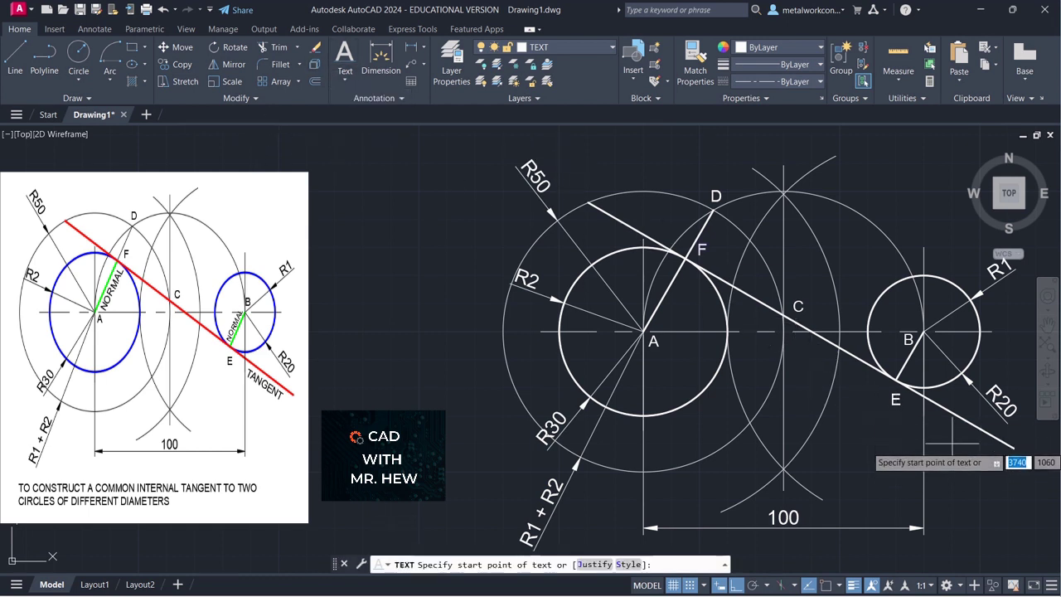
left_click(692, 586)
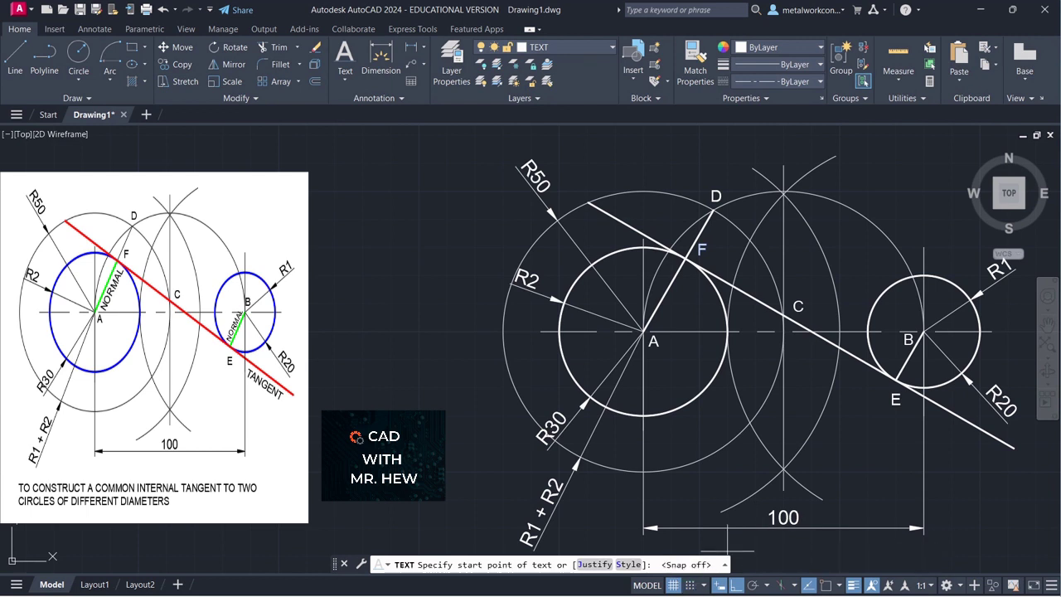
left_click(932, 422)
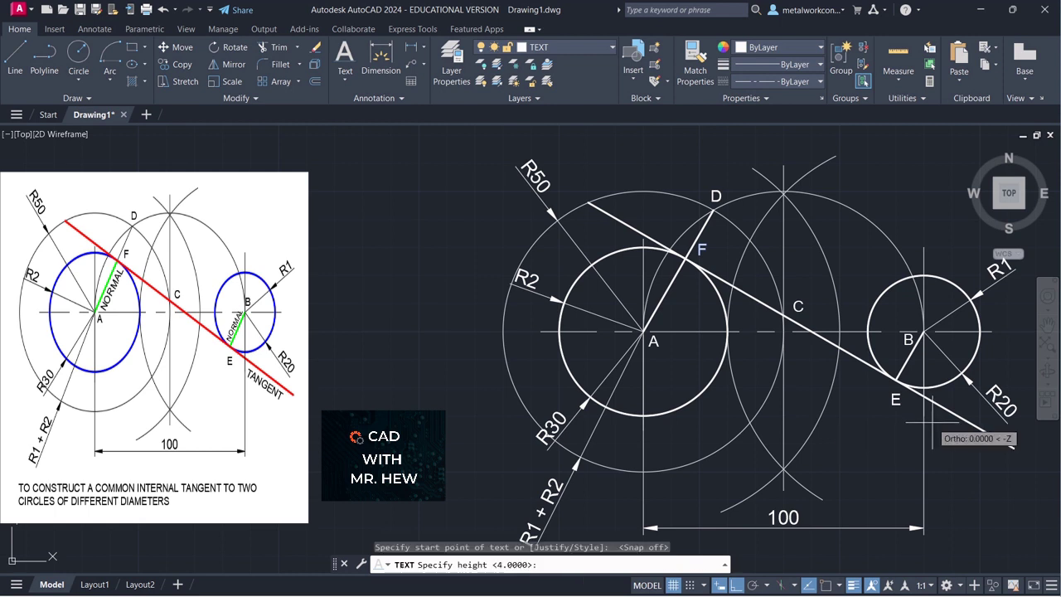
key("Return")
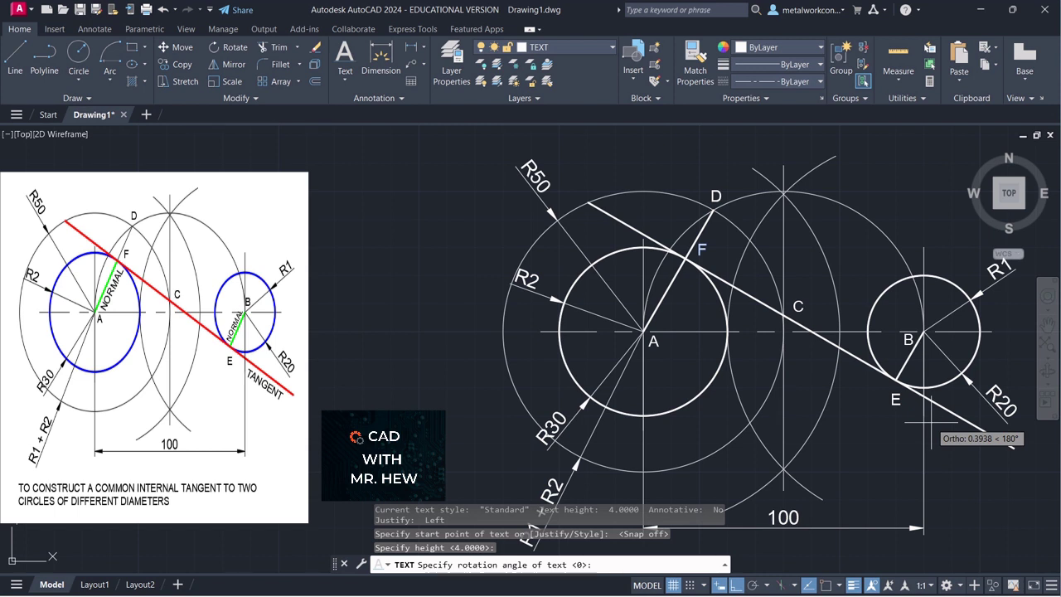
type("120")
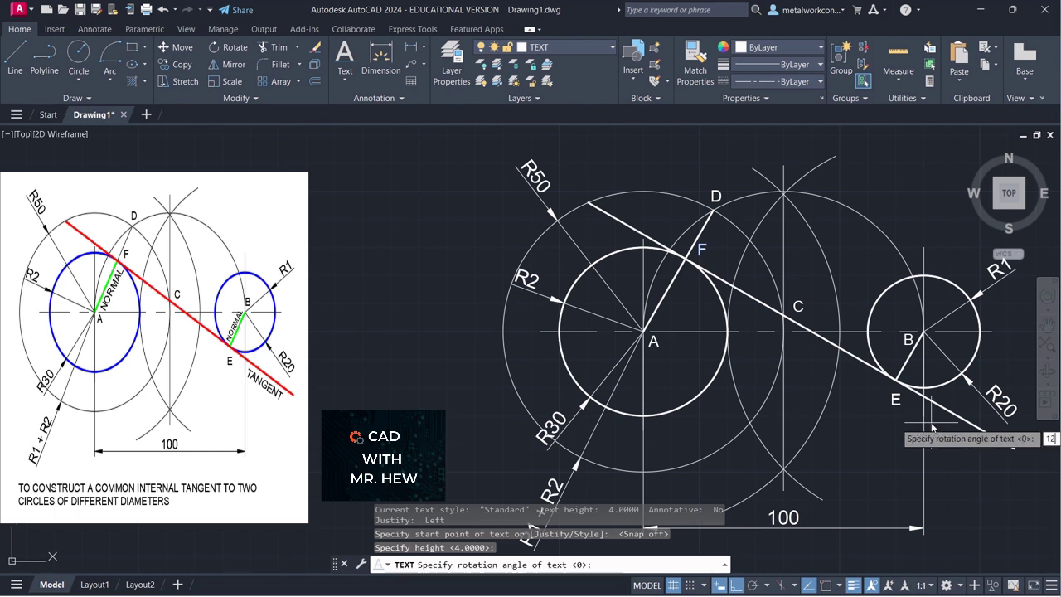
key("Return")
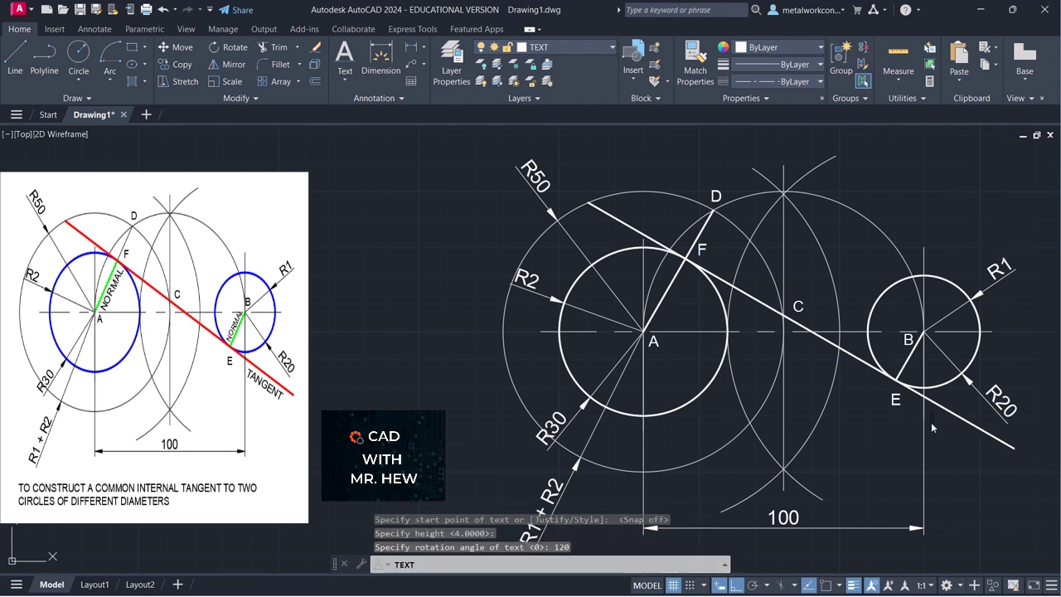
type("TANGENT")
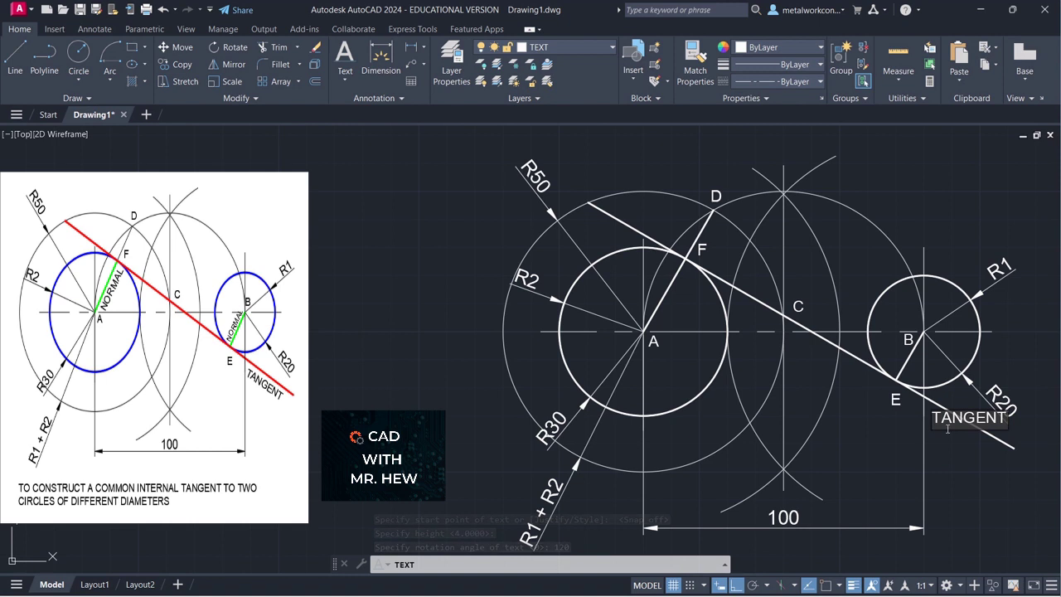
left_click(994, 466)
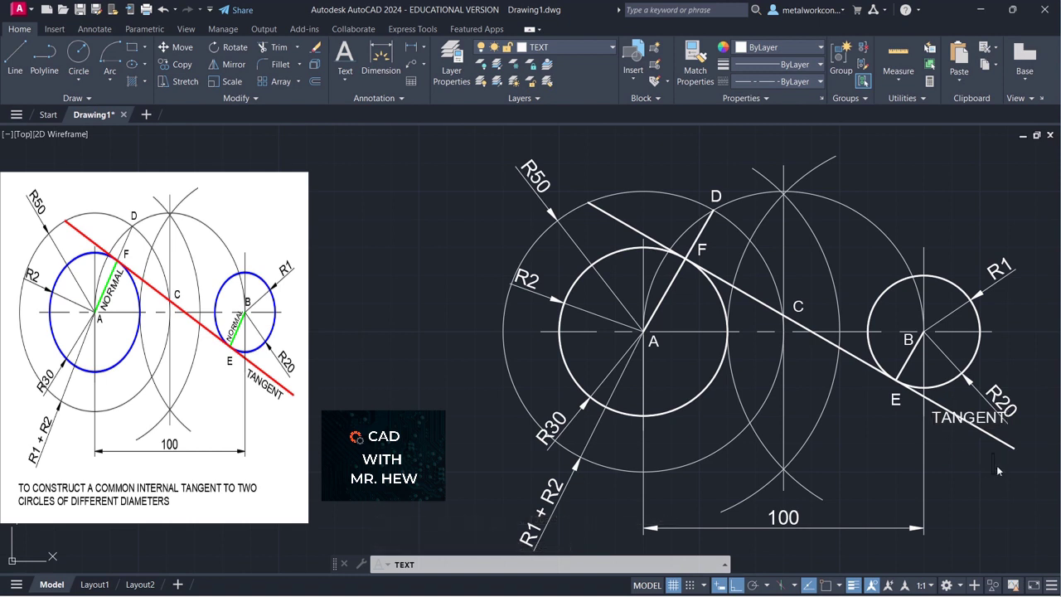
key("Return")
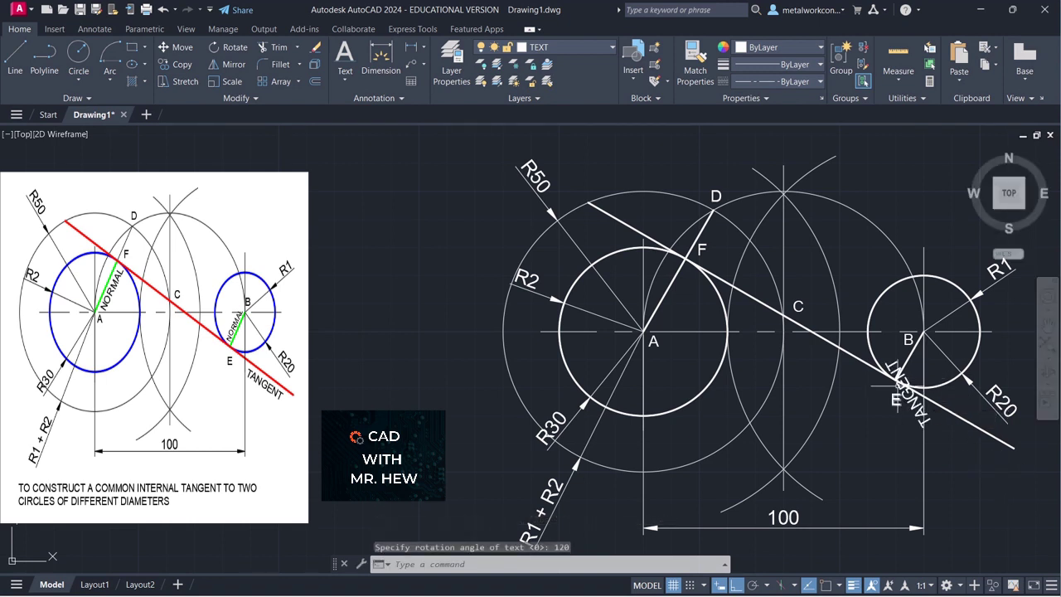
- With Ortho off, rotate the TANGENT text about its lower end by eye until it runs parallel beneath the tangent line
left_click(228, 47)
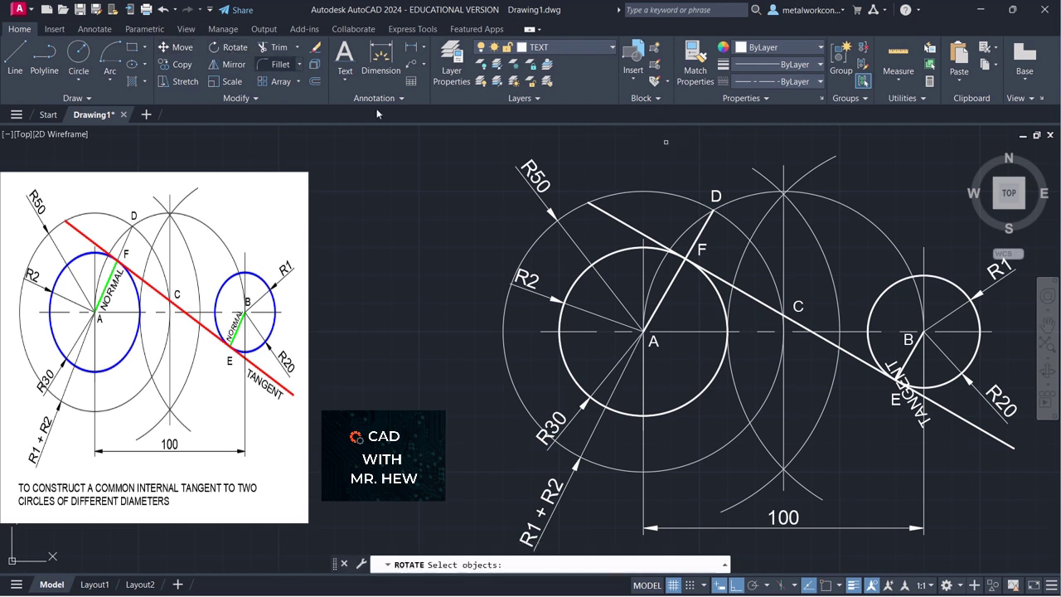
left_click(919, 415)
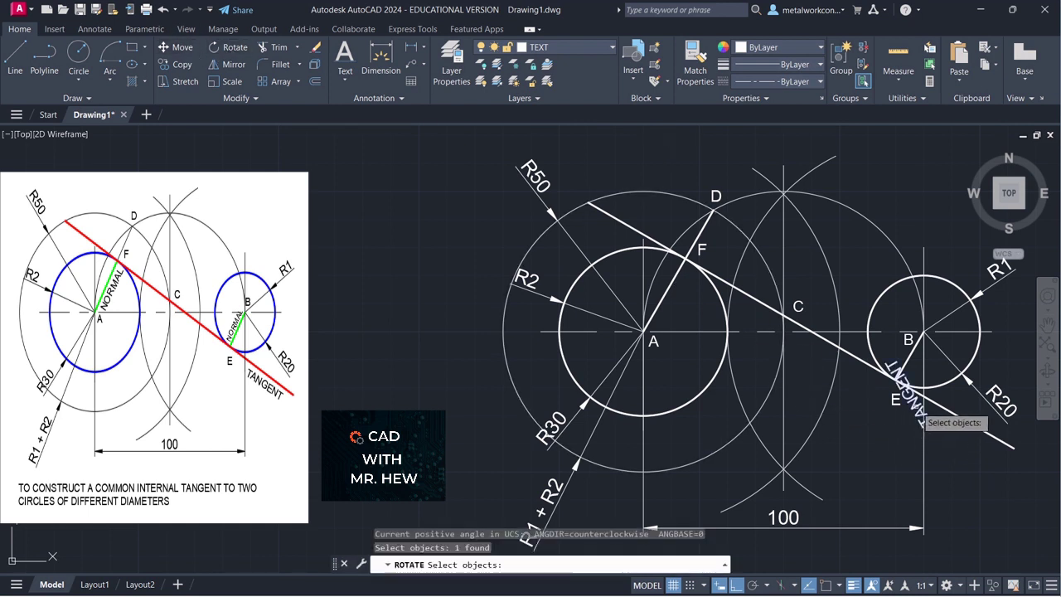
key("Return")
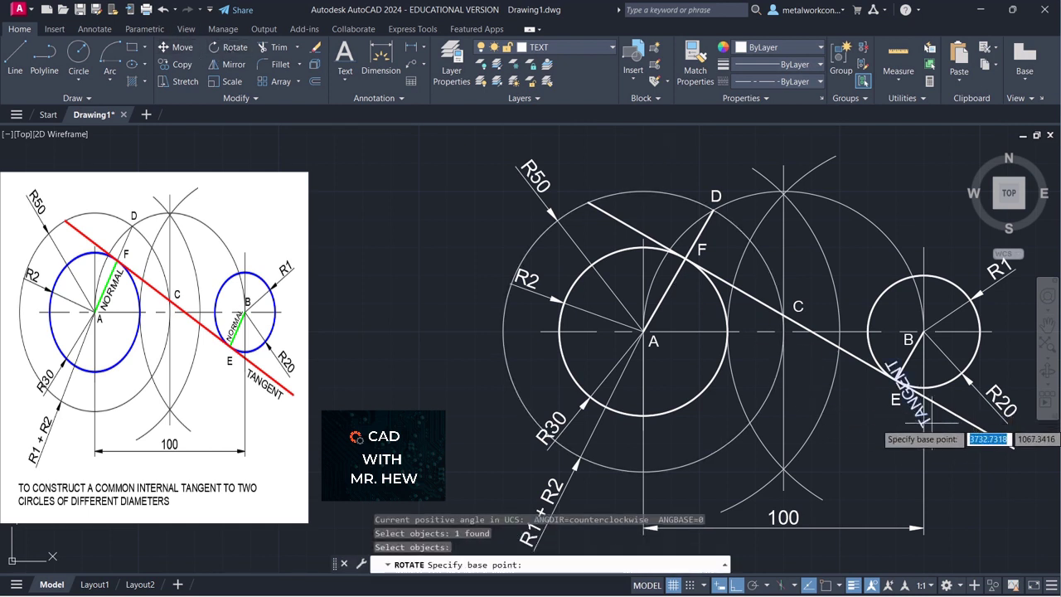
left_click(929, 412)
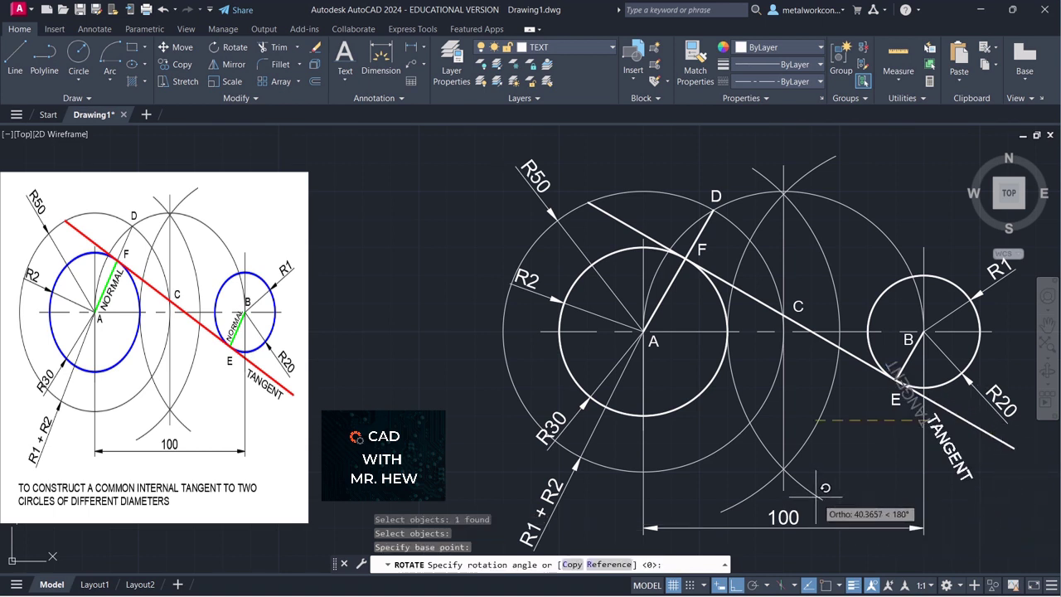
left_click(735, 585)
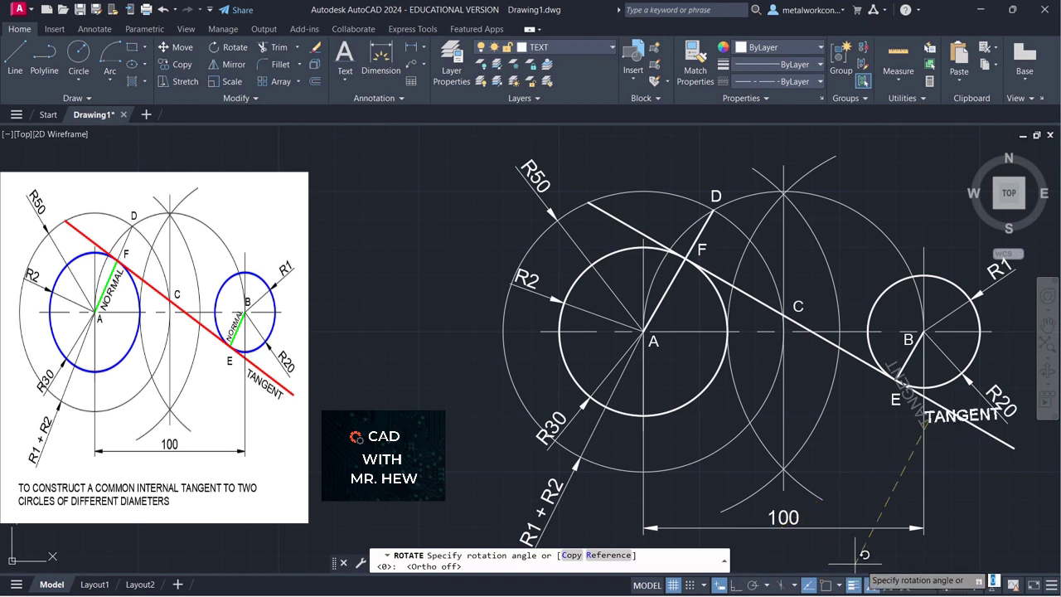
left_click(809, 493)
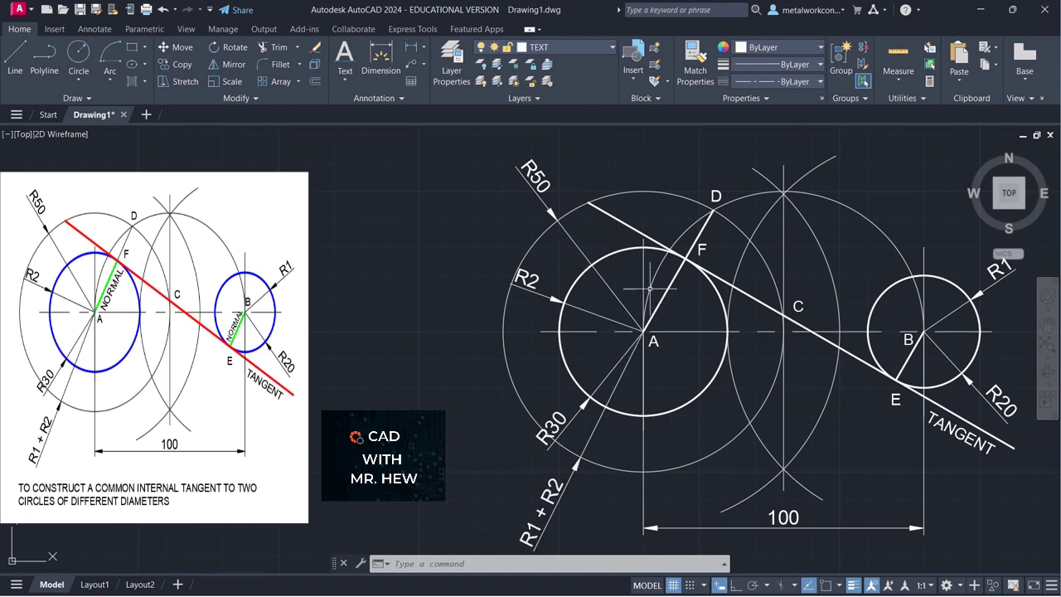
- Add the single-line text NORMAL alongside line AF, starting just above label A, with height 4 and a rotation angle of 60
left_click(344, 88)
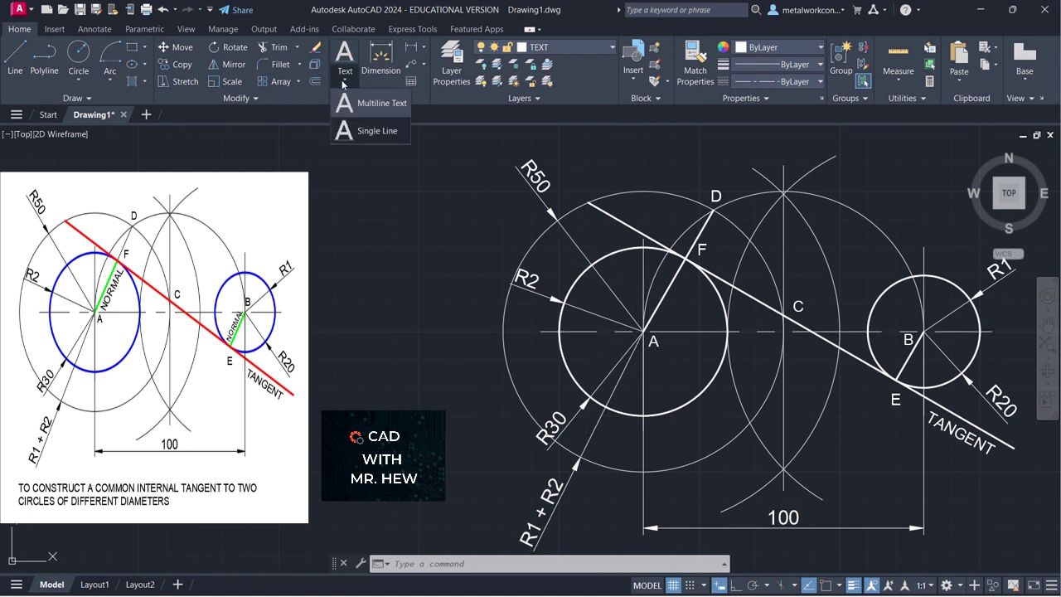
left_click(364, 155)
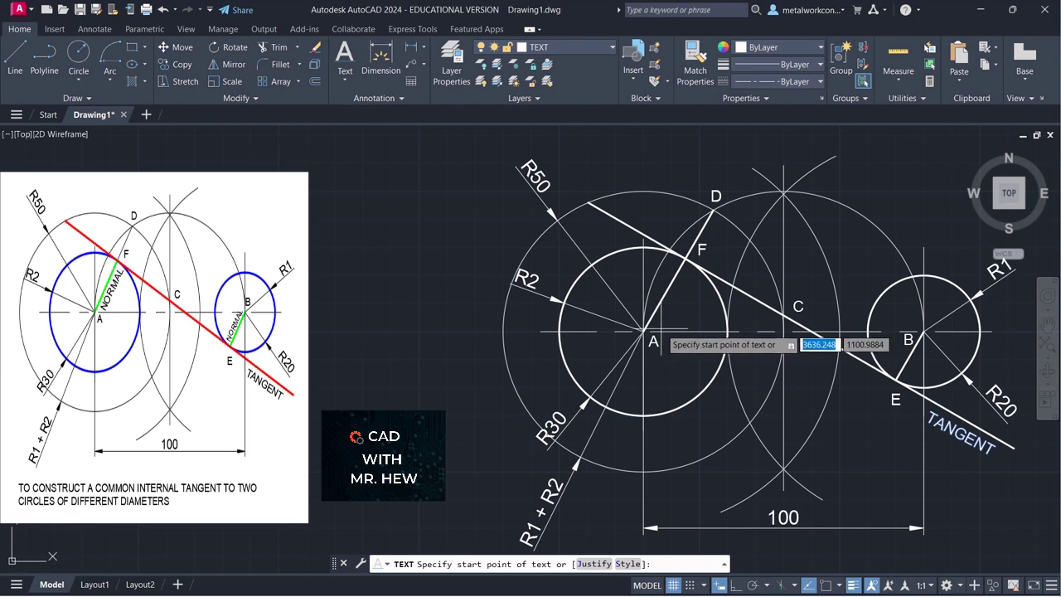
left_click(666, 330)
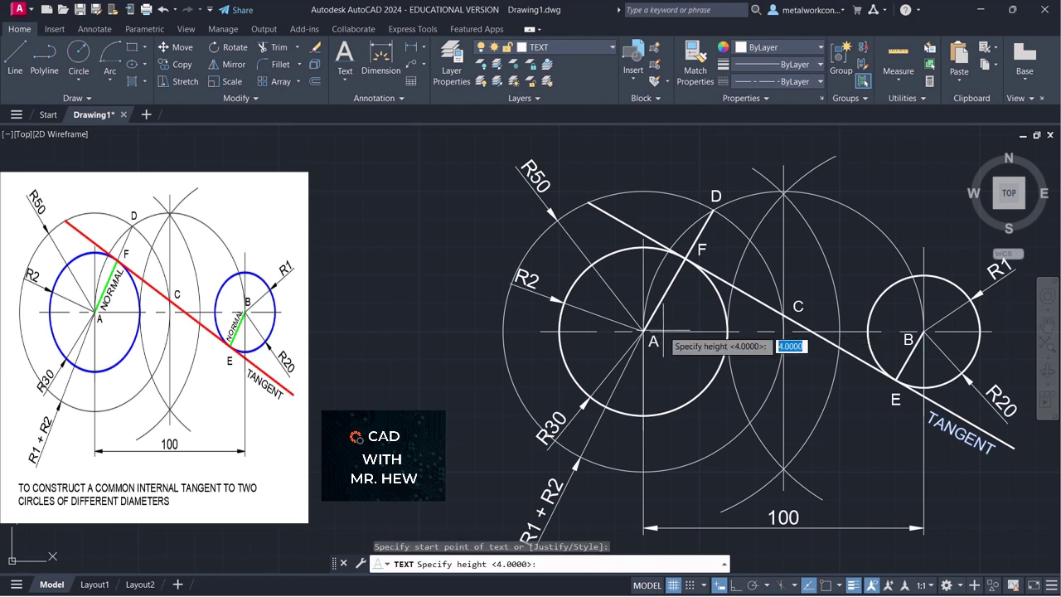
key("Return")
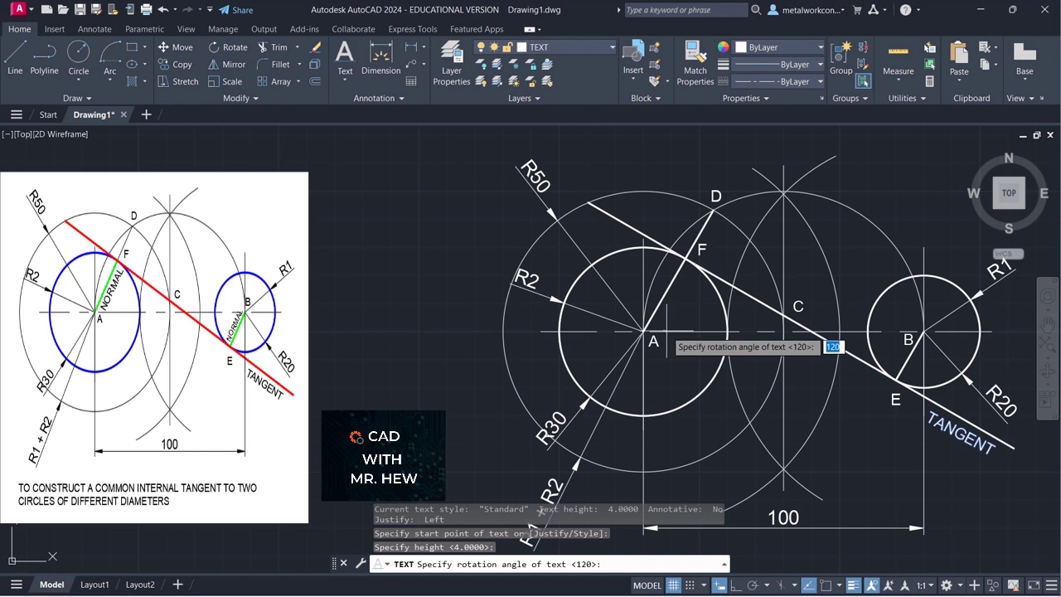
type("60")
key("Return")
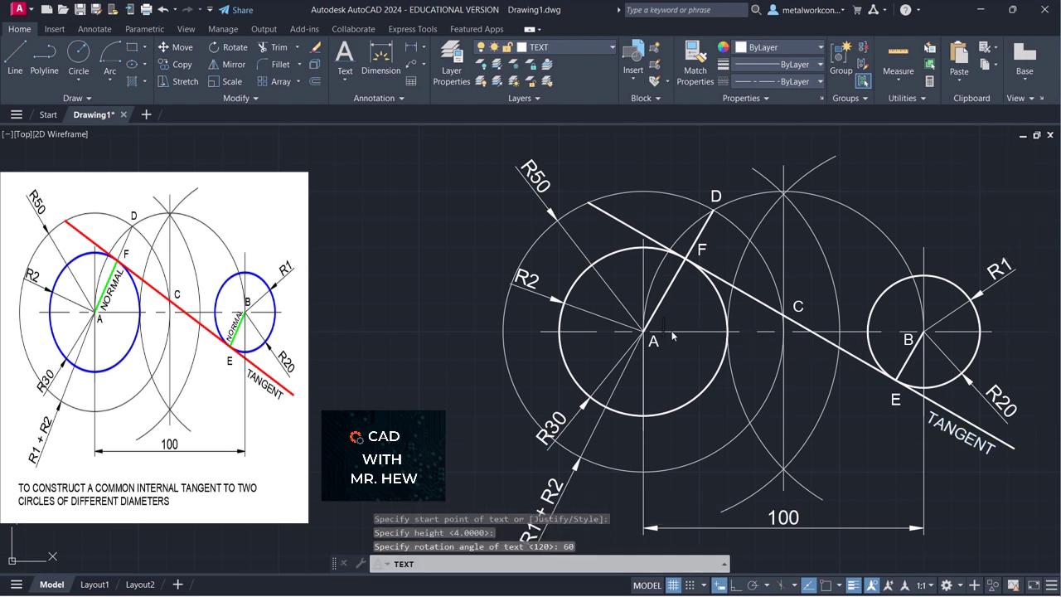
type("NORMAL")
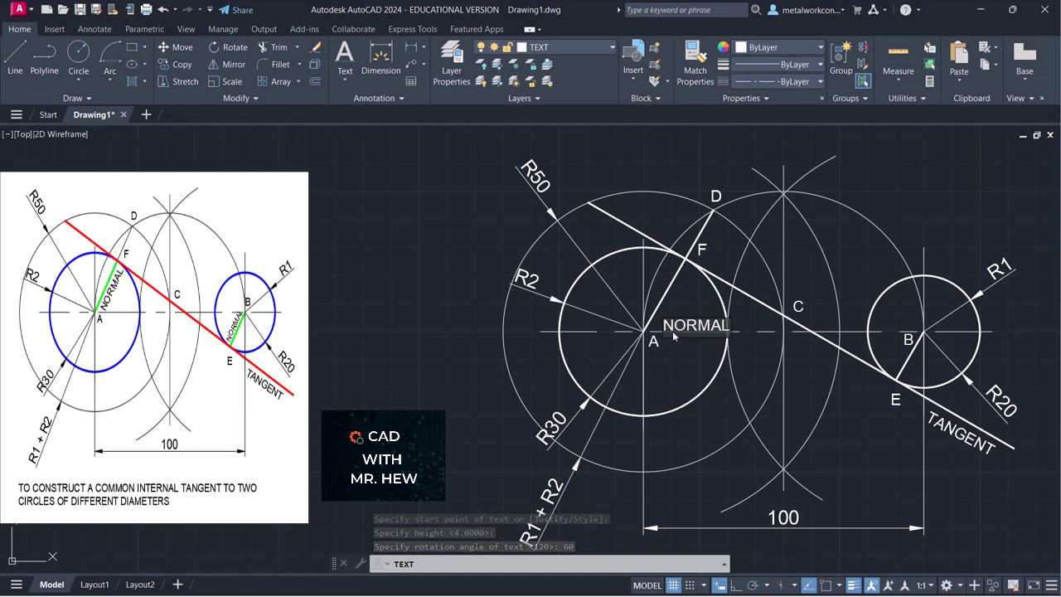
left_click(705, 366)
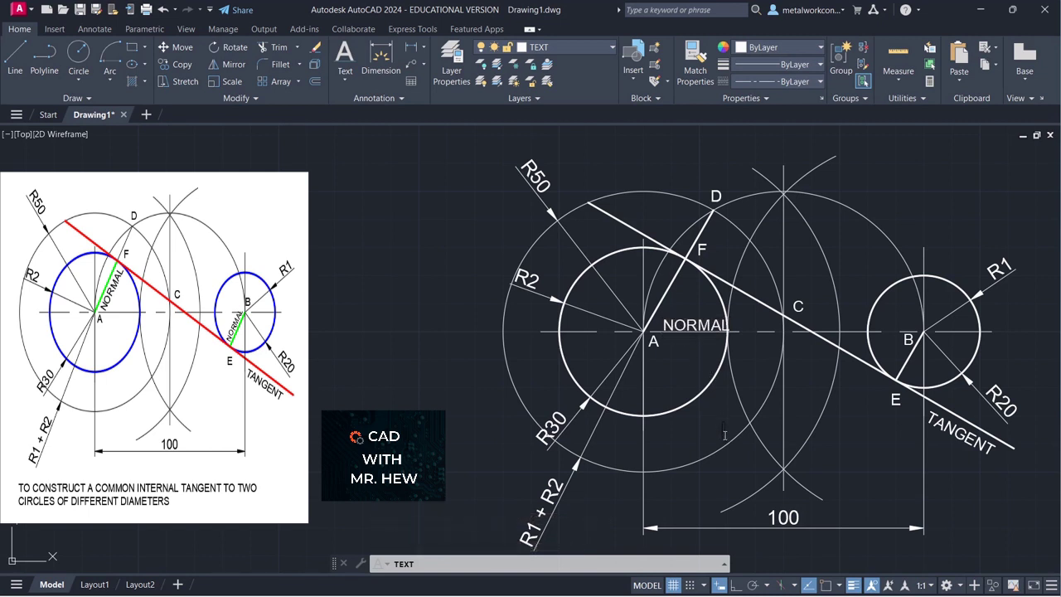
key("Escape")
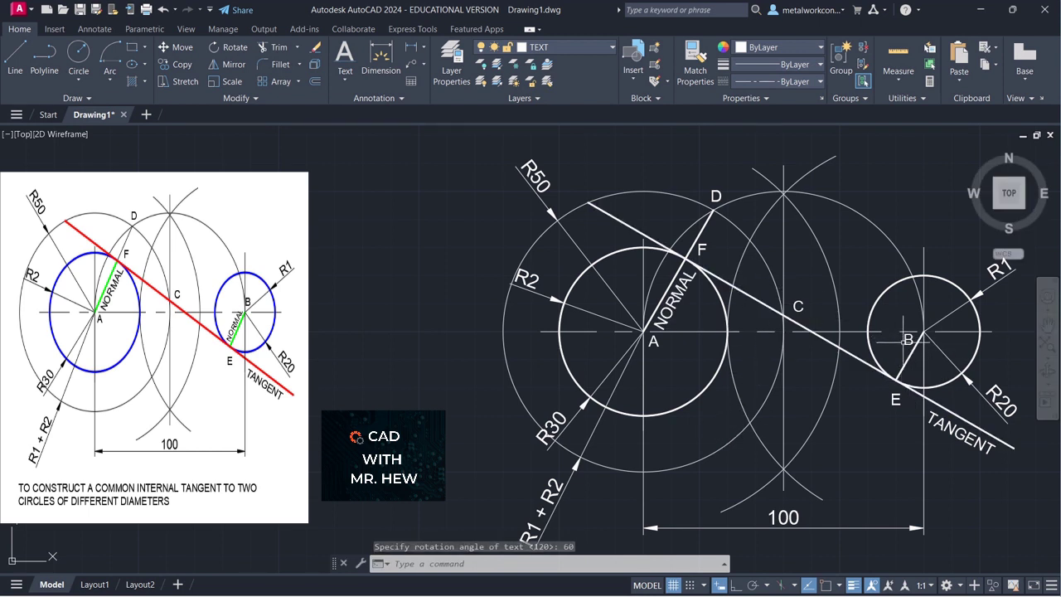
- Move the label B up and across to just above the centre of the R20 circle, clear of line BE
left_click(176, 48)
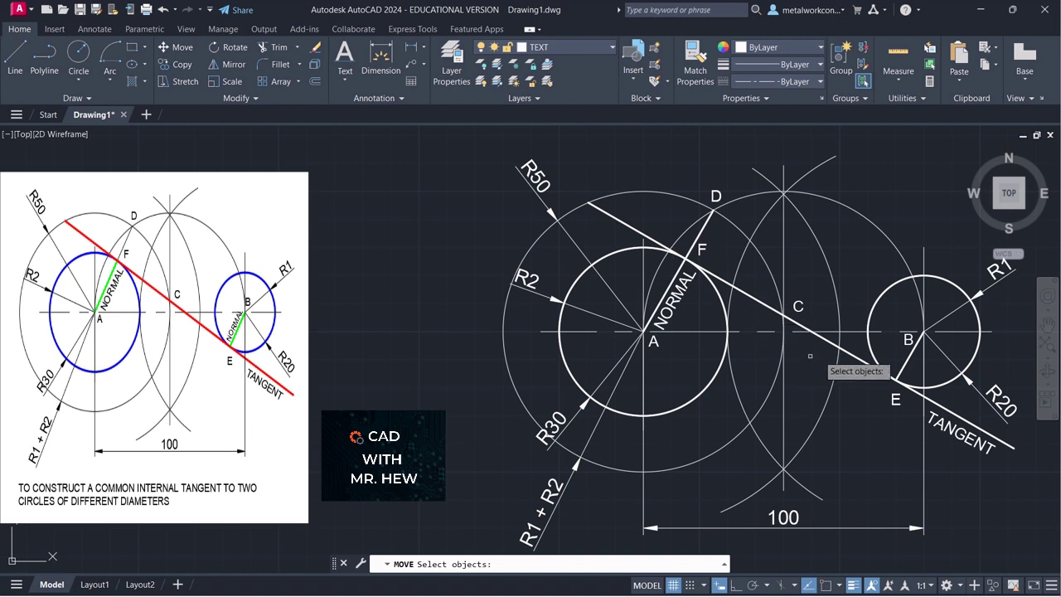
left_click(906, 340)
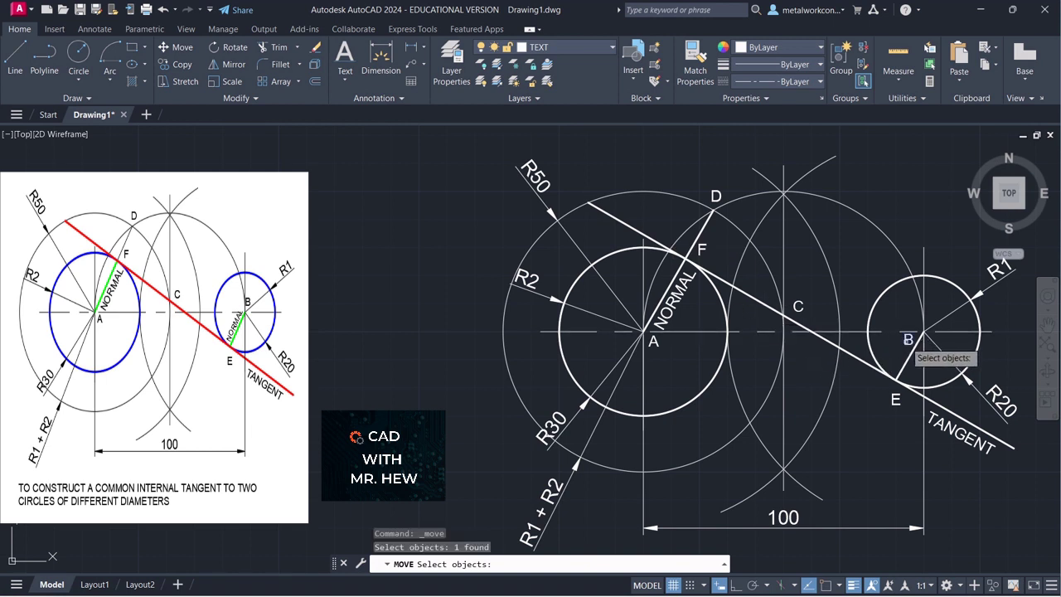
key("Return")
left_click(922, 333)
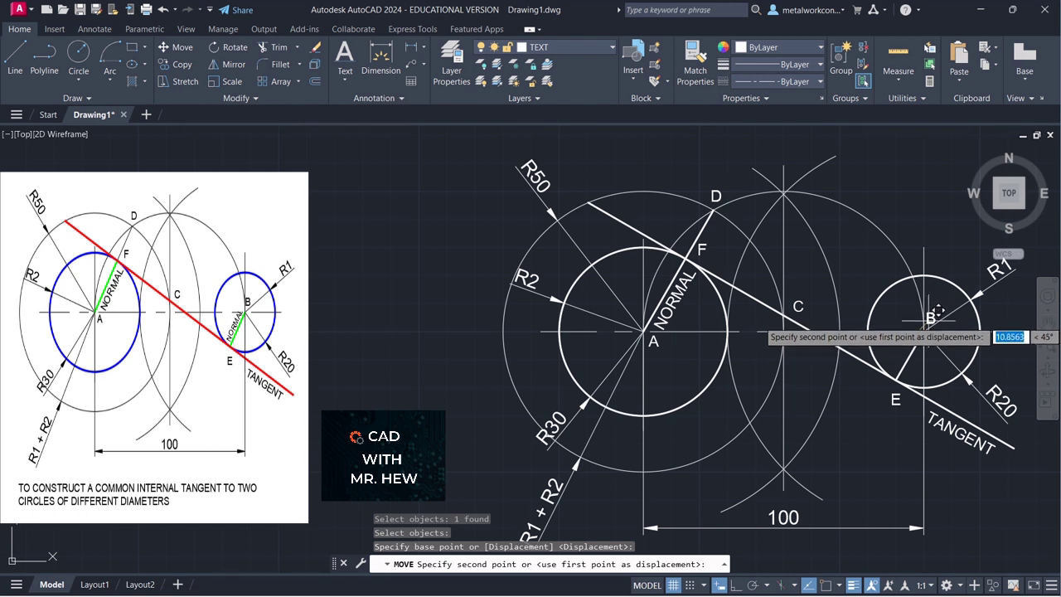
left_click(937, 311)
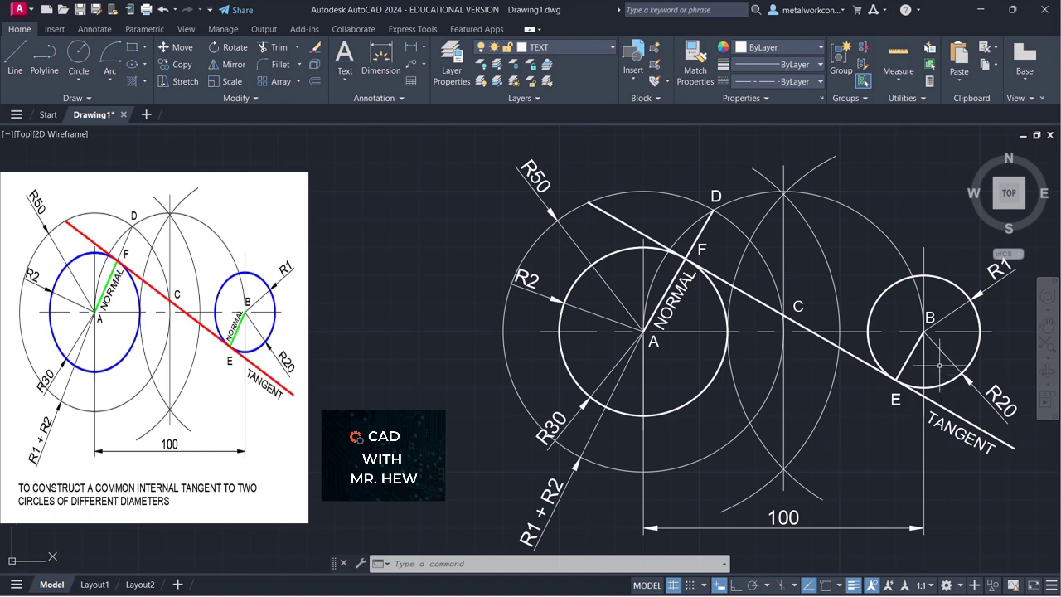
- Add the single-line text NORMAL alongside line BE, starting at E, with height 3 and a rotation angle of 60
left_click(340, 81)
left_click(365, 130)
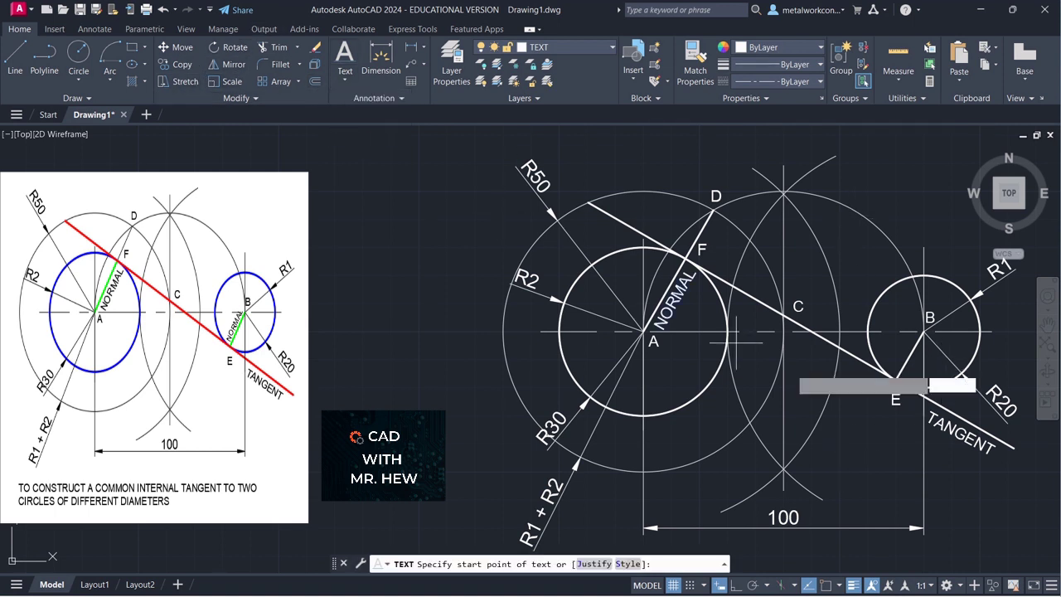
left_click(897, 378)
key("BackSpace")
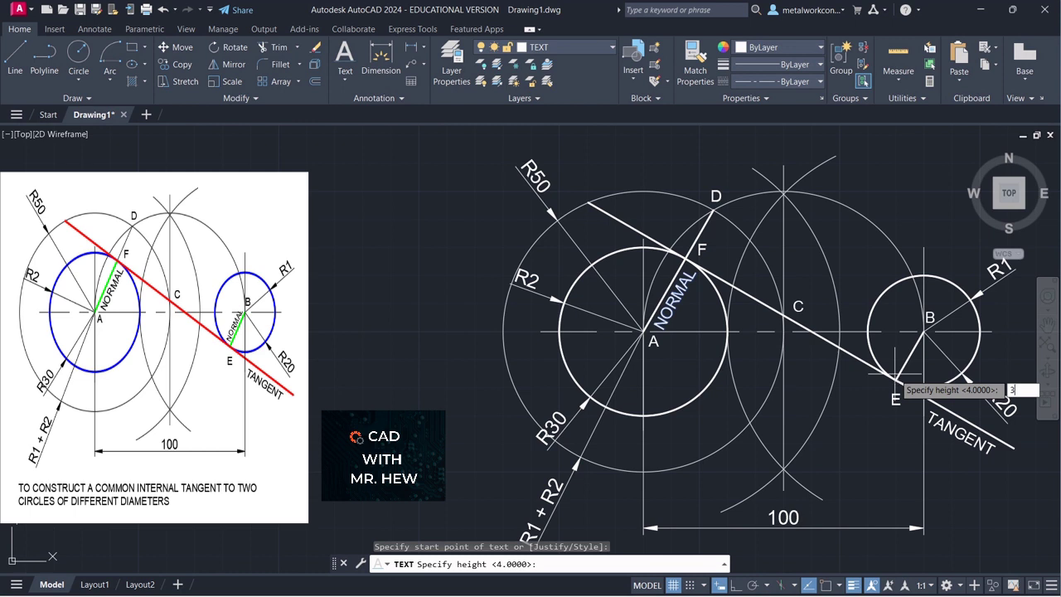
type("3")
key("Return")
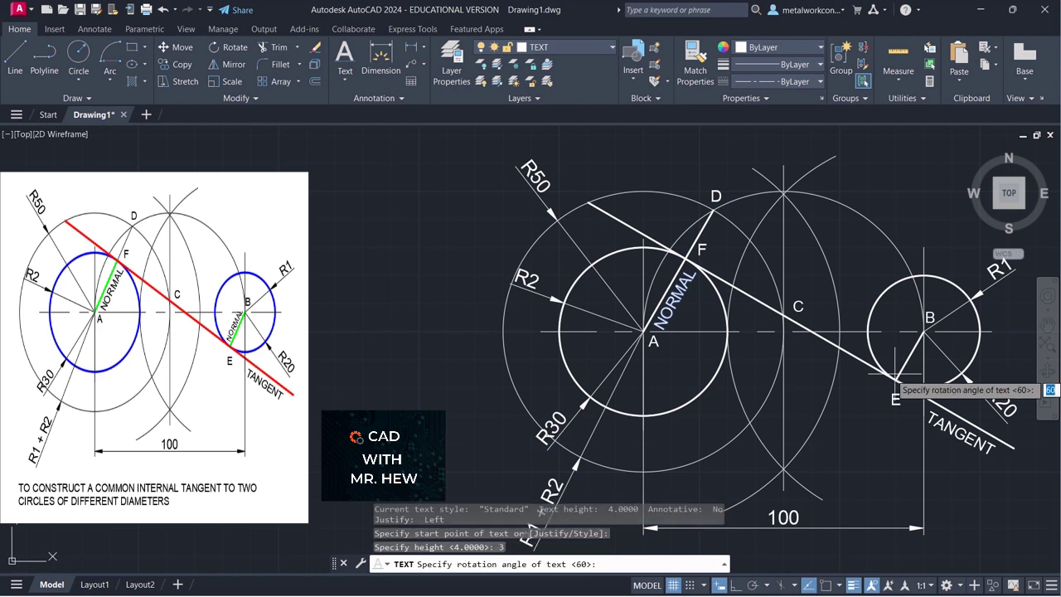
key("Return")
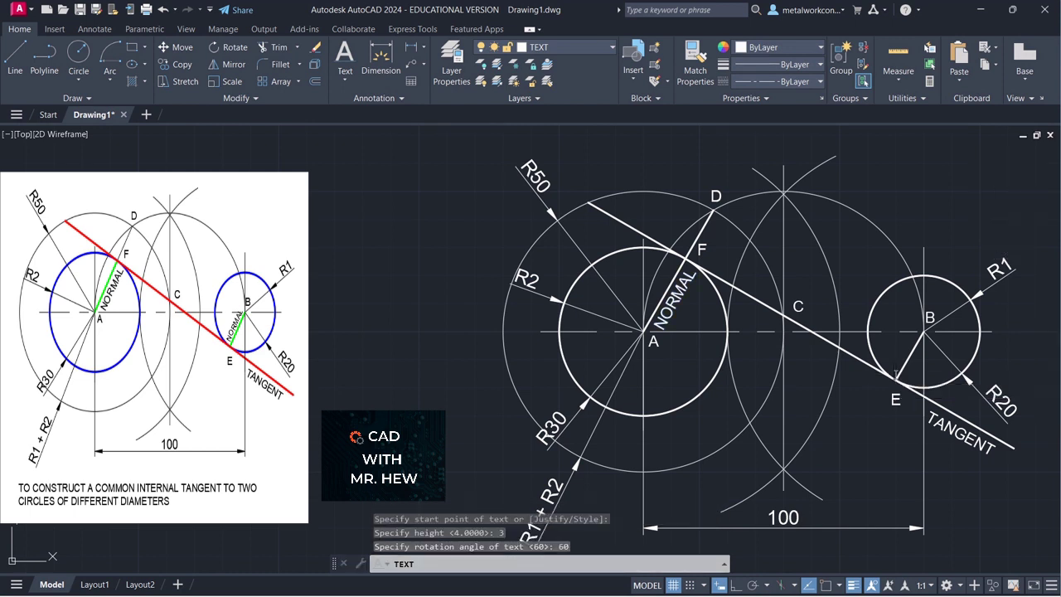
type("NORMAL")
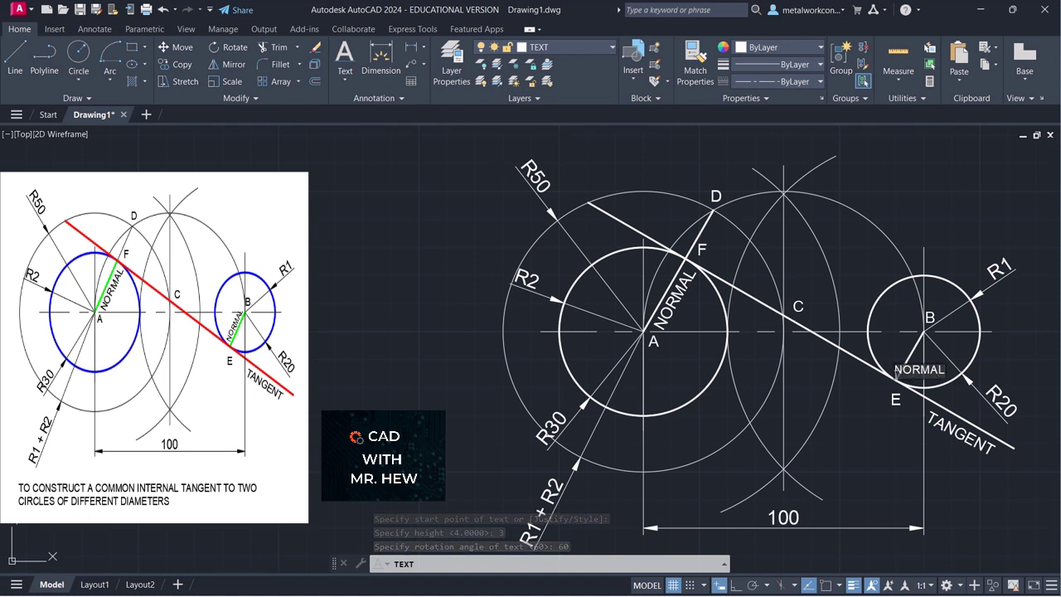
key("Return")
key("Return")
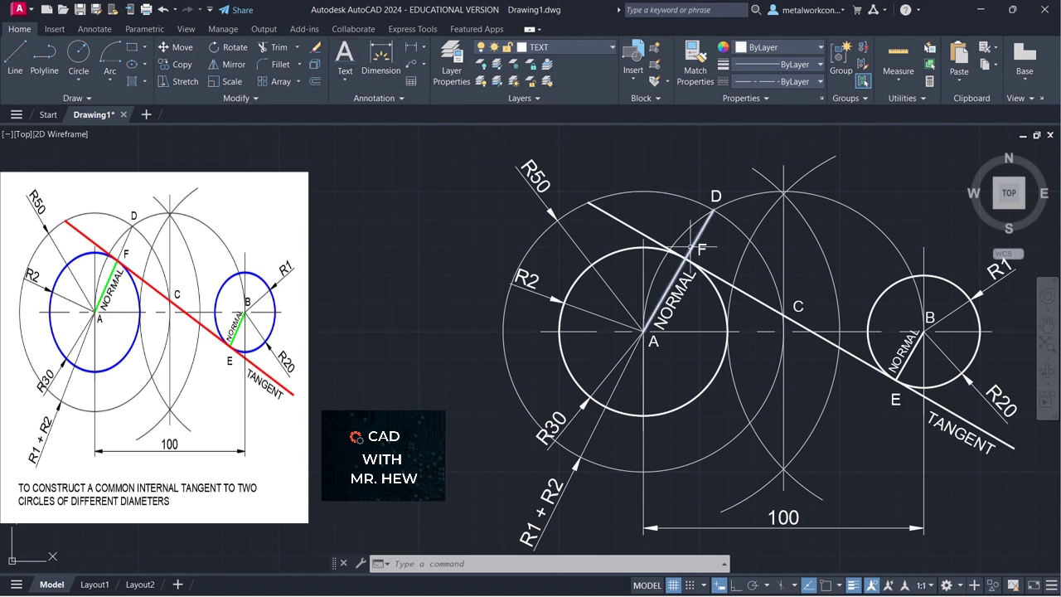
left_click(701, 234)
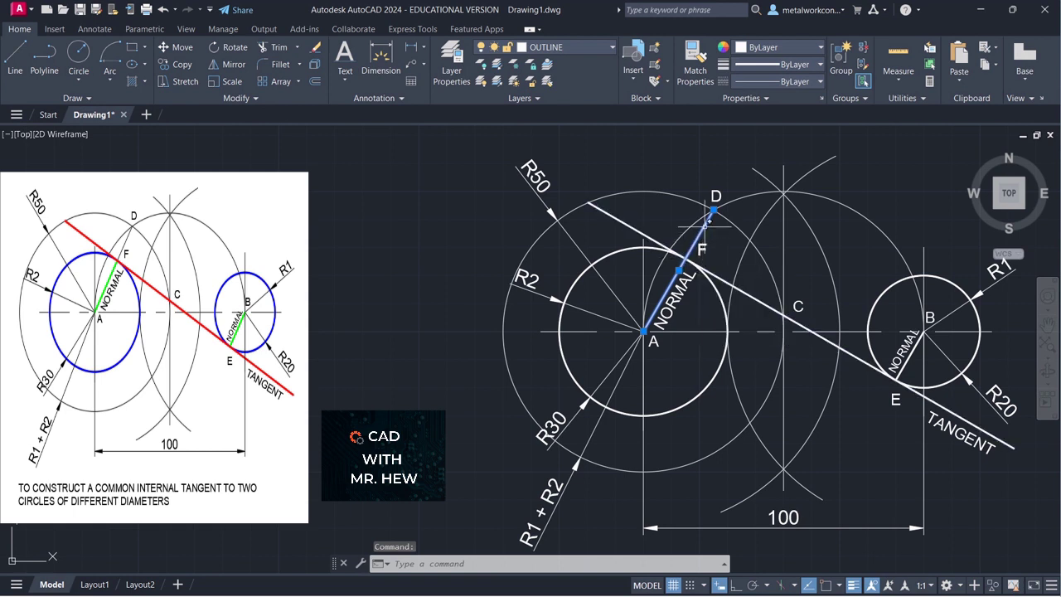
mouse_move(714, 210)
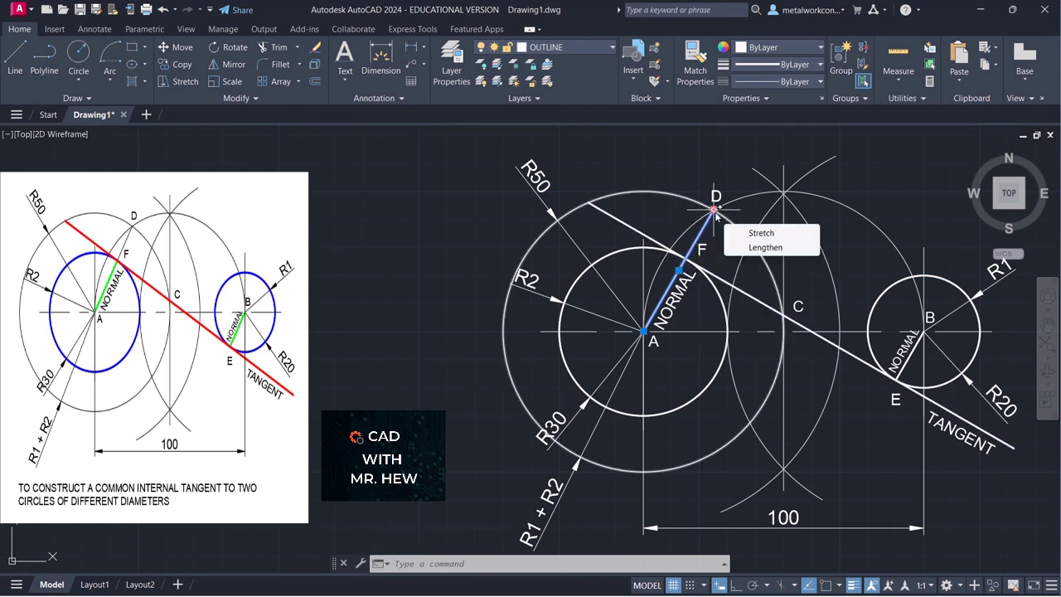
key("Escape")
key("Escape")
key("Escape")
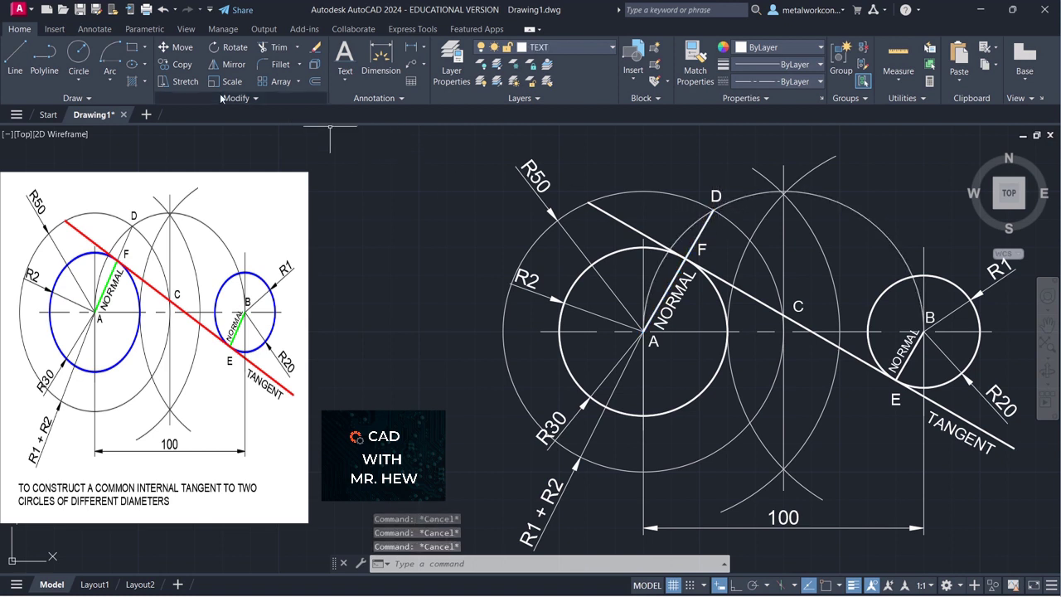
- Break line AD at point F using Break at Point, with object snap on
left_click(244, 99)
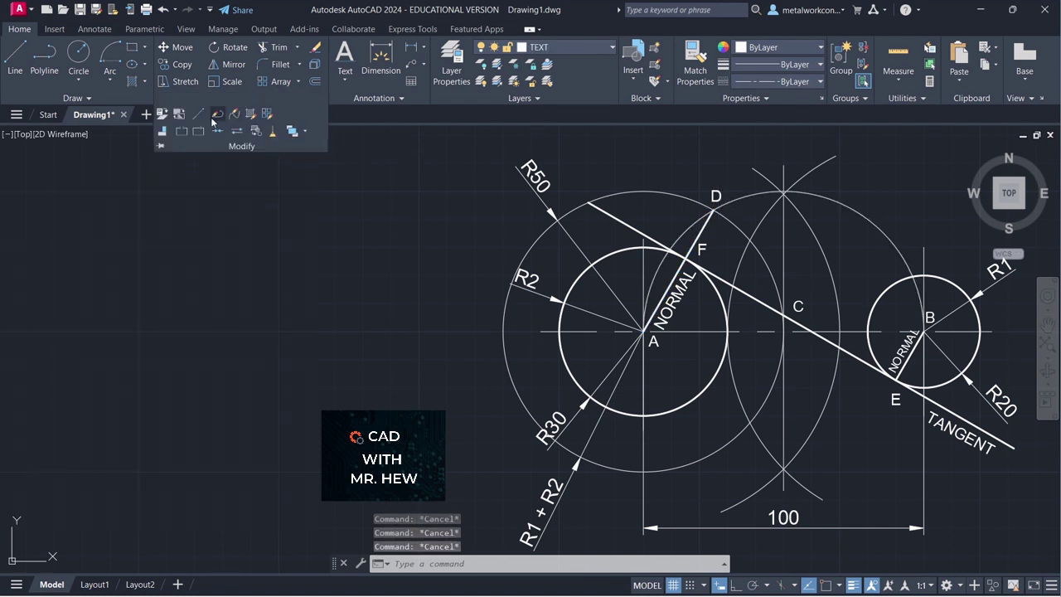
left_click(199, 131)
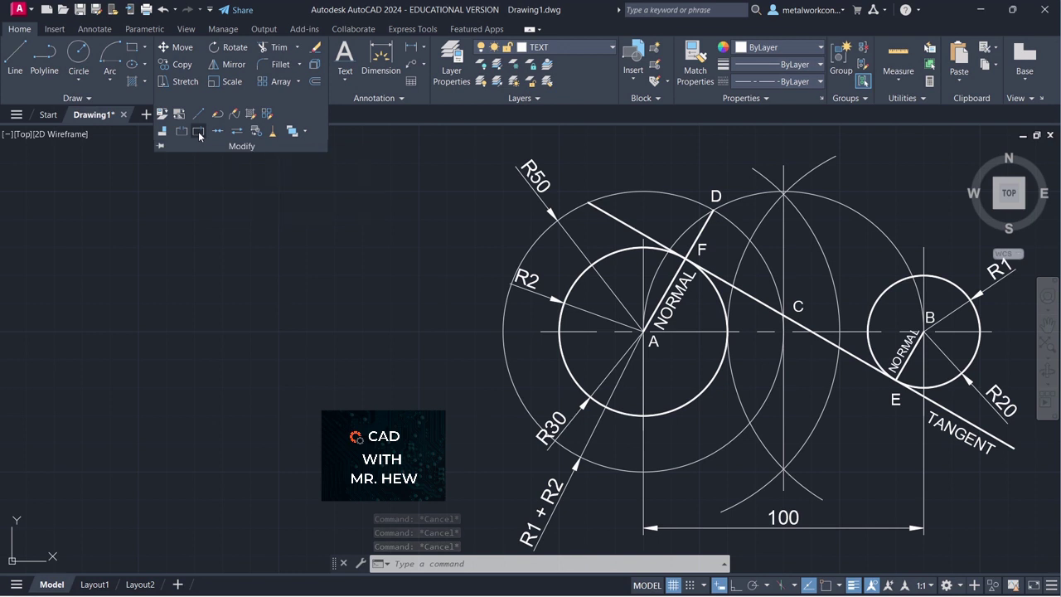
left_click(683, 267)
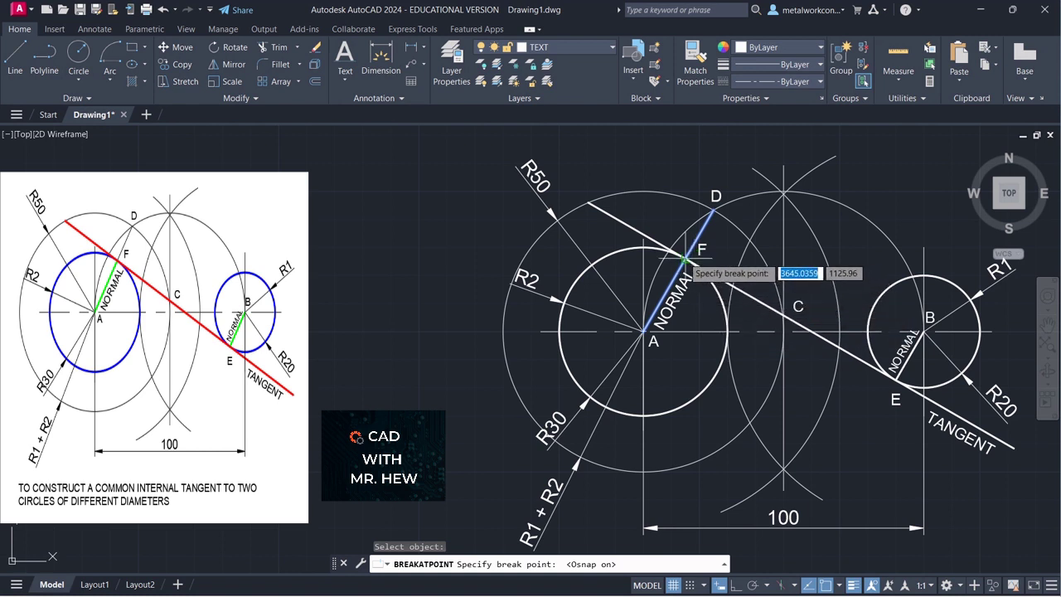
left_click(685, 261)
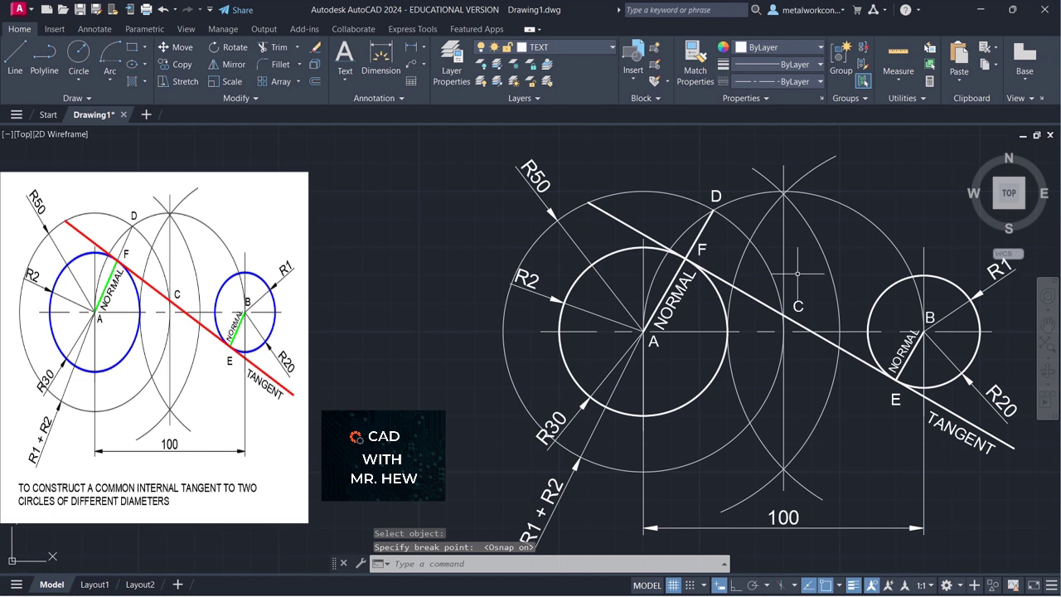
key("Escape")
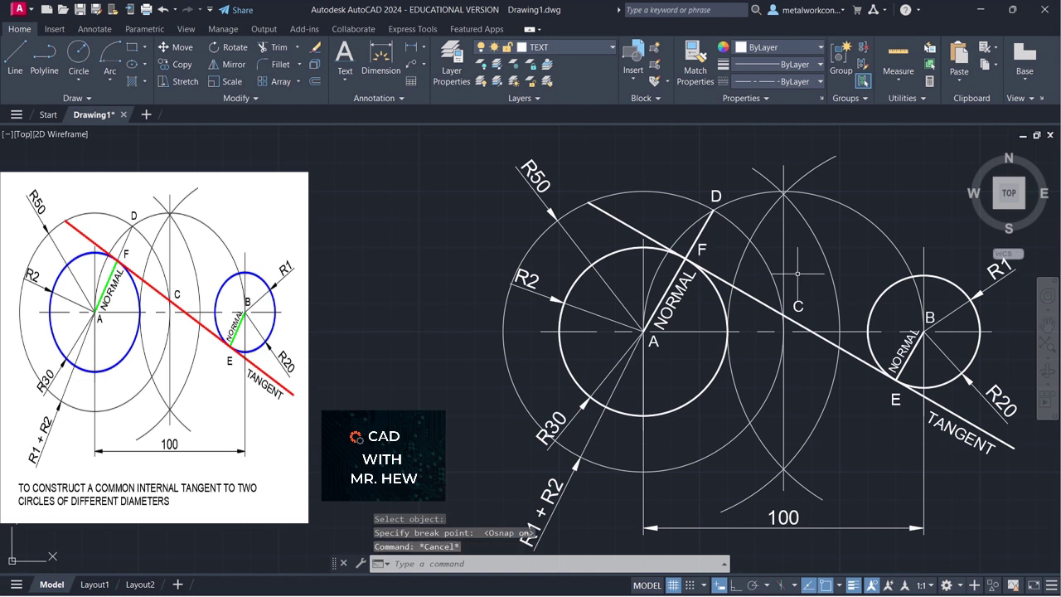
- Move the line segment between F and D to layer 0
left_click(701, 232)
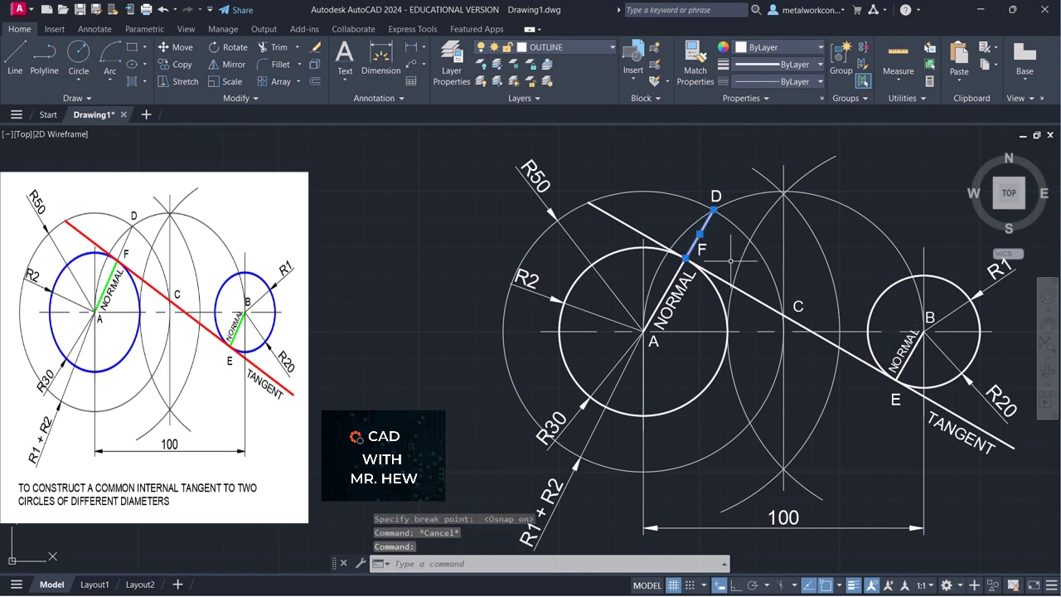
left_click(574, 45)
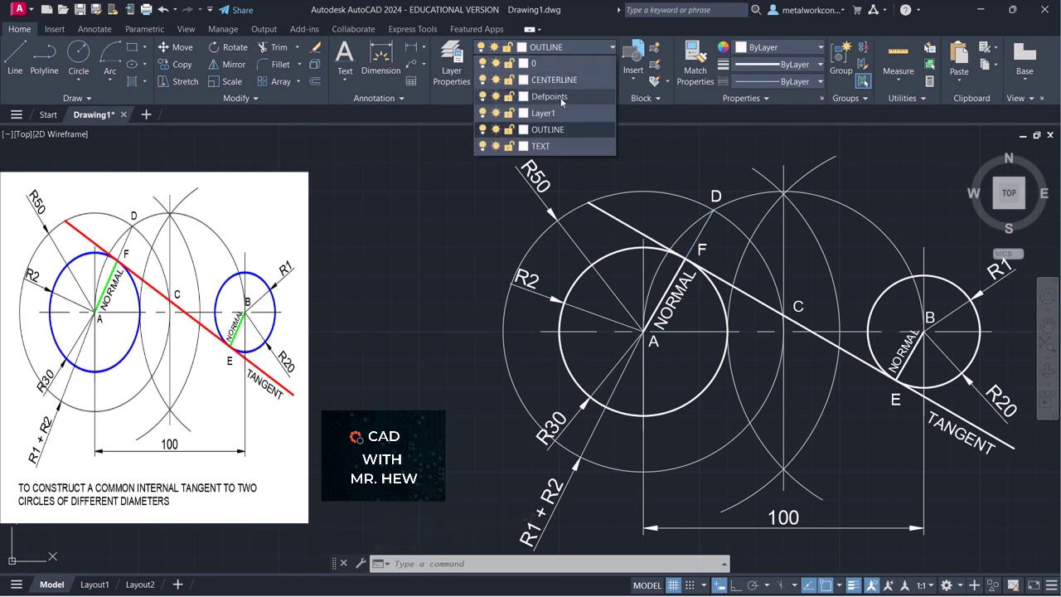
left_click(542, 60)
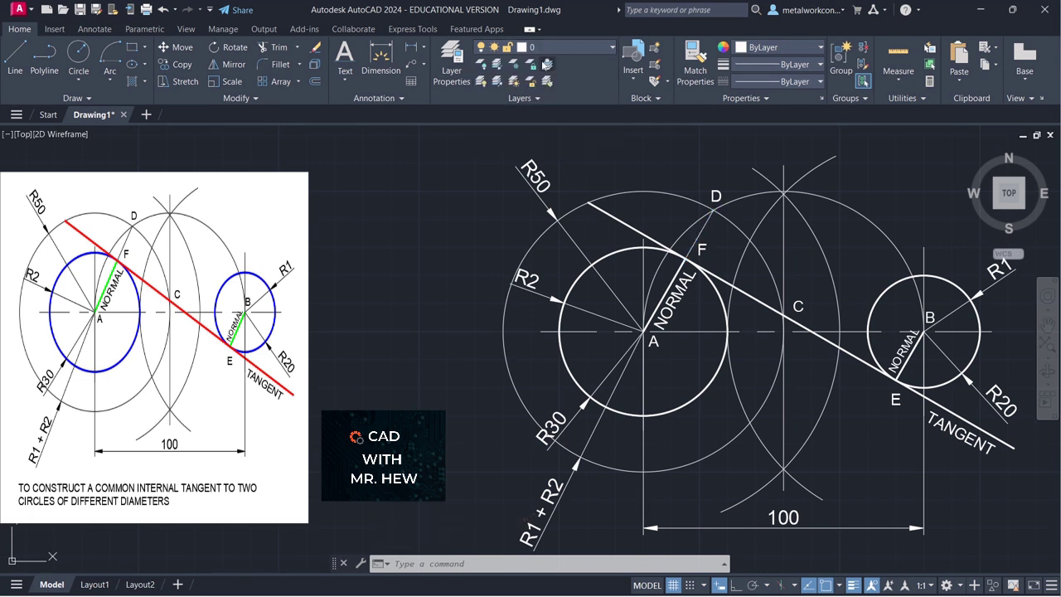
- Write the multiline title text TO CONSTRUCT A COMMON INTERNAL TANGENT below the 100 dimension
key("Escape")
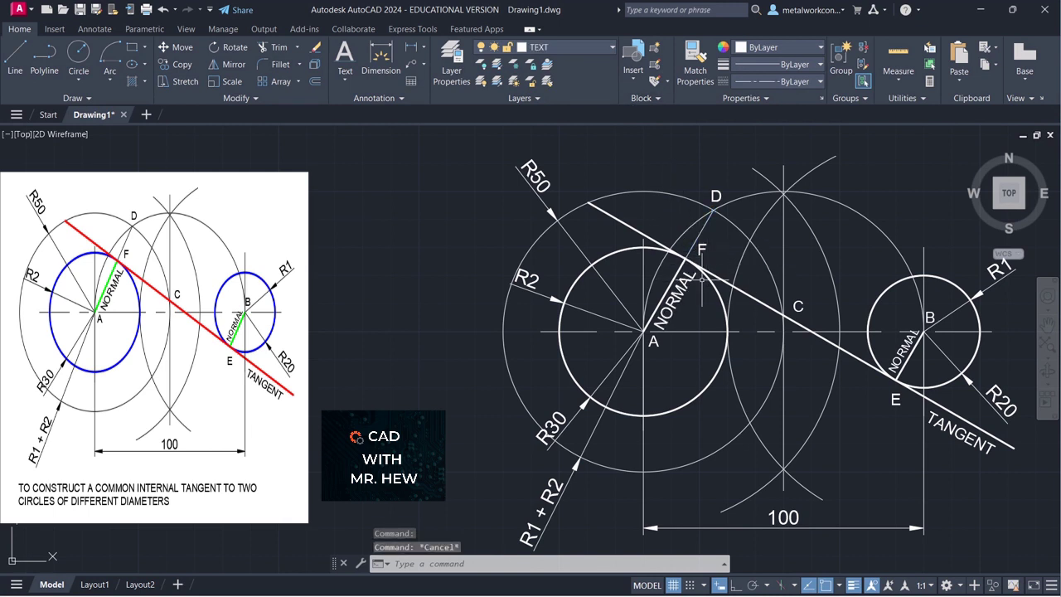
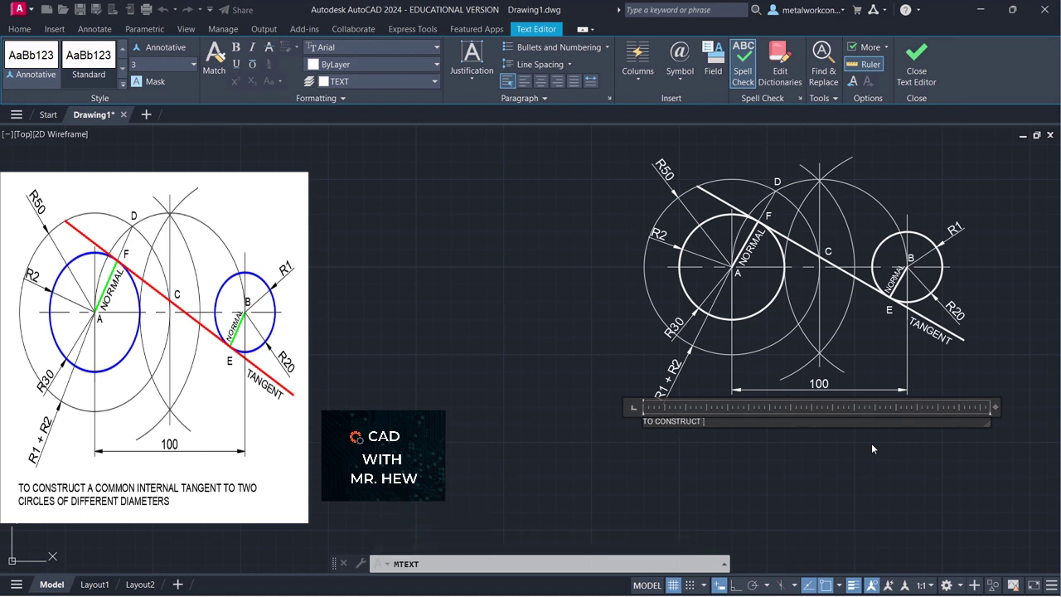
type("A COMMON INTERNAL TANGENT")
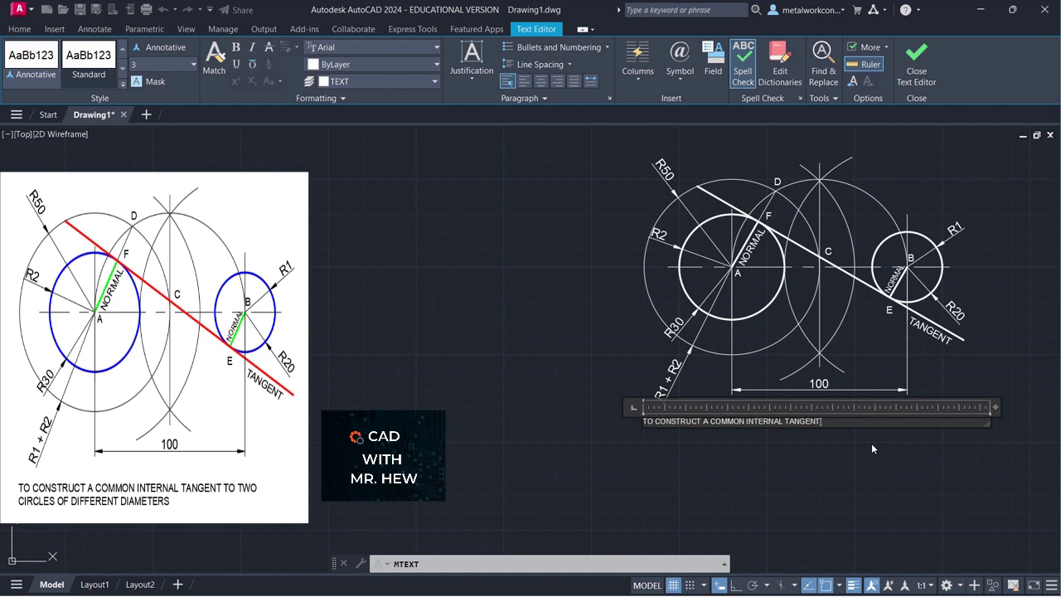
- Set the text height of the whole title line to 4
key("shift+Left")
key("shift+Left")
key("shift+Left")
key("shift+Left")
key("shift+Left")
key("shift+Left")
key("shift+Left")
key("shift+Left")
key("shift+Left")
key("shift+Left")
key("shift+Left")
key("shift+Left")
key("shift+Left")
key("shift+Left")
left_click_drag(821, 421, 643, 421)
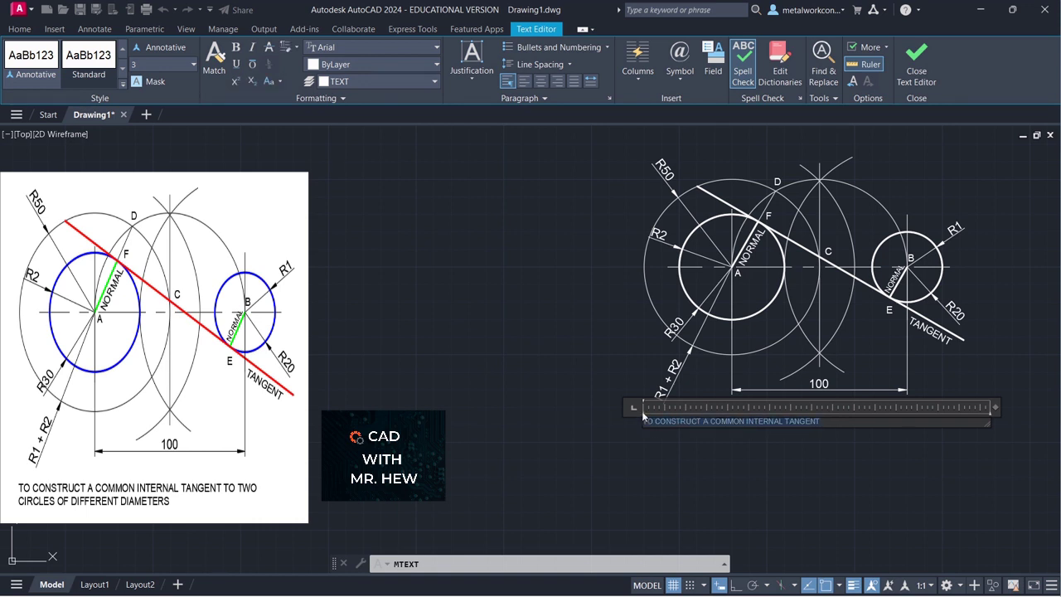
left_click(191, 70)
left_click(143, 92)
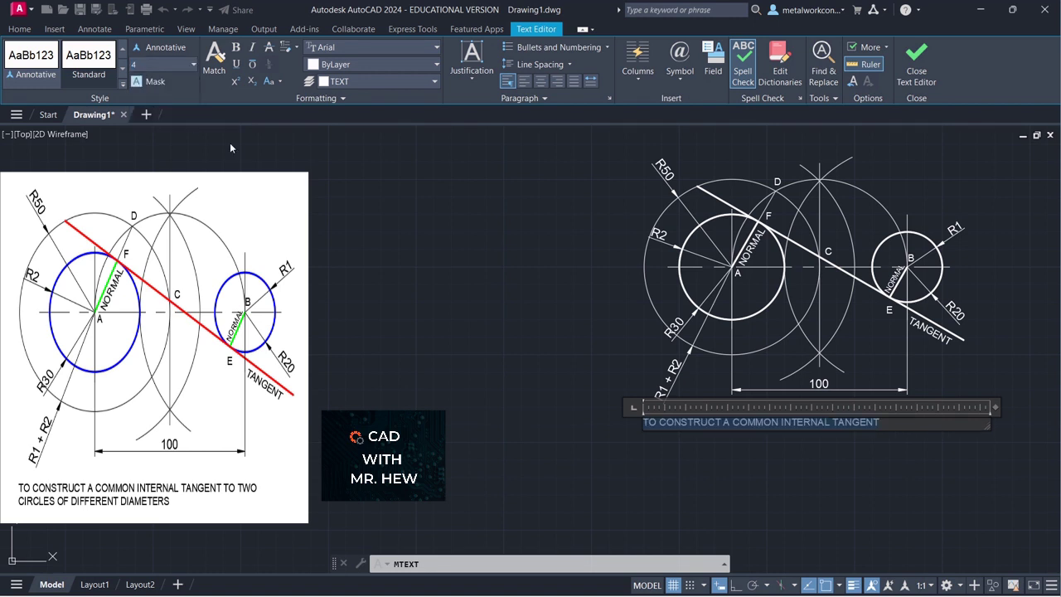
left_click(900, 419)
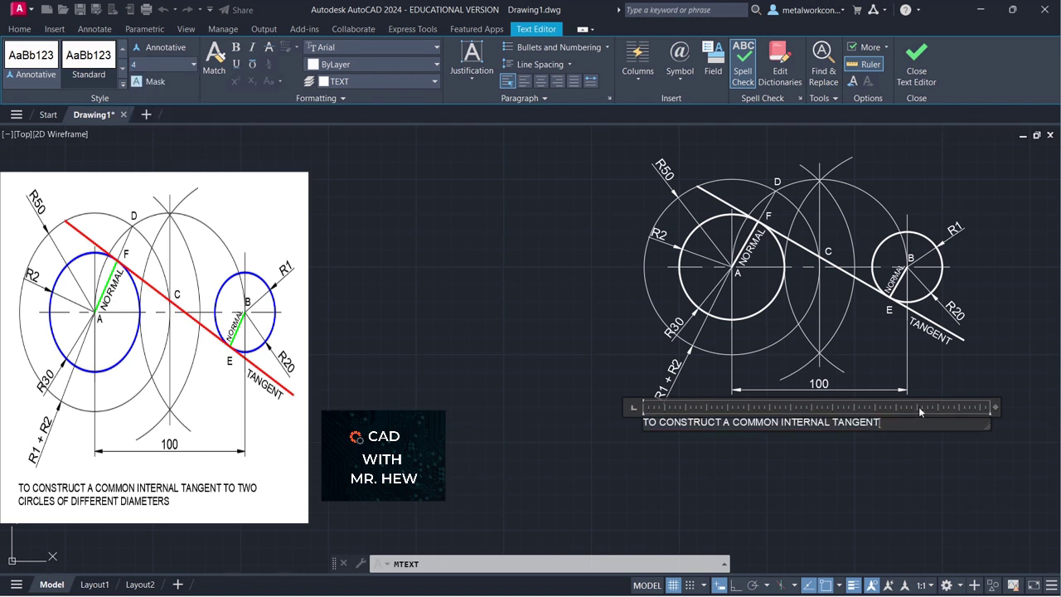
- Complete the title with TO TWO and a second line reading CIRCLES OF DIFFERENT DIAMETERS, and finish the text
type("TO TWO")
key("Return")
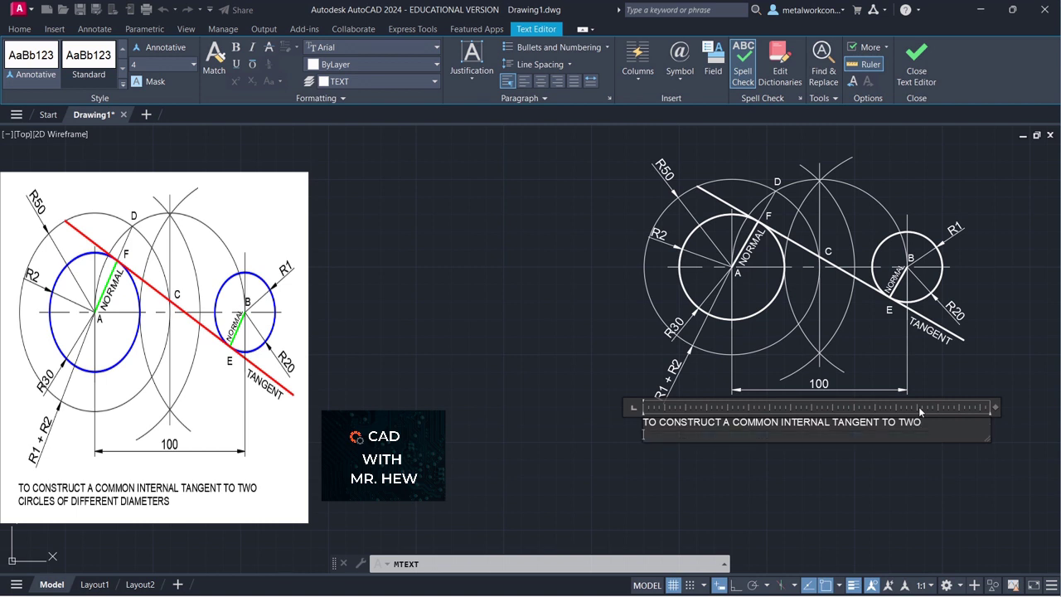
type("CIRCLES OF DIFFERENT DD")
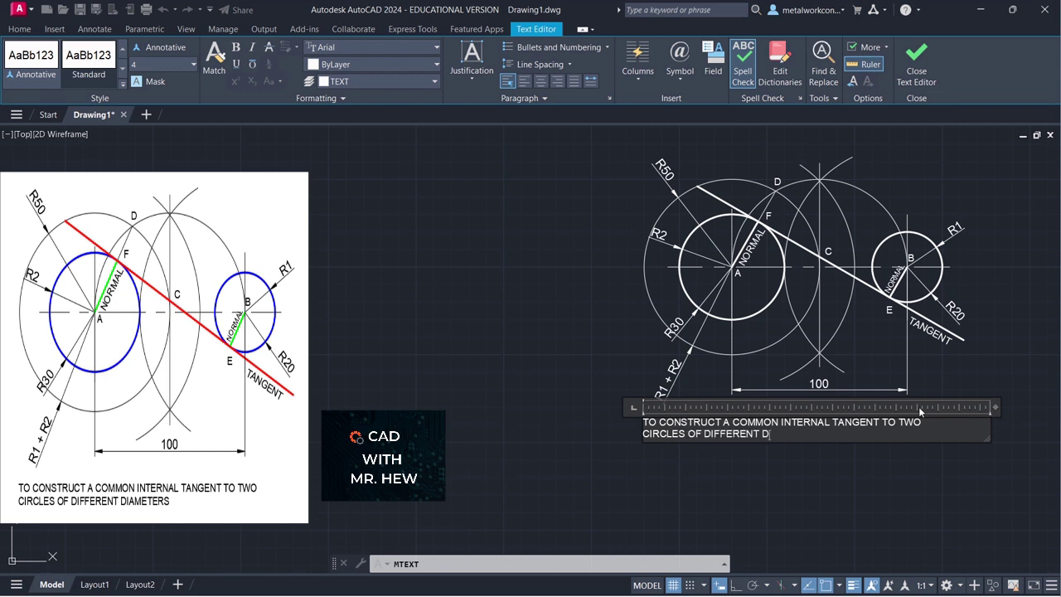
key("BackSpace")
type("IAMETERS")
left_click(858, 445)
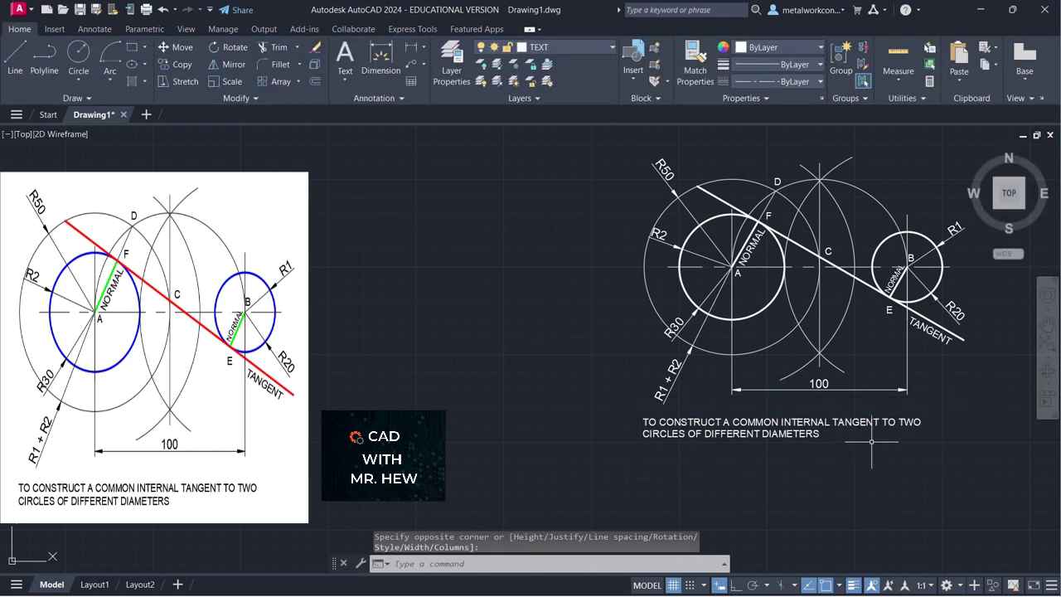
scroll(918, 411, "up", 2)
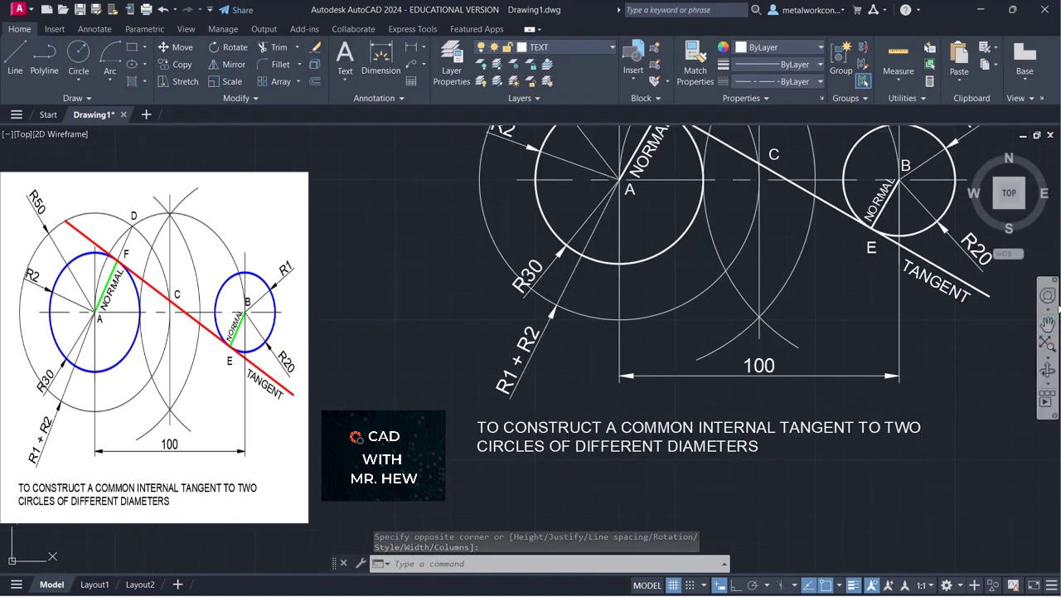
left_click(1047, 324)
mouse_move(916, 287)
left_mouse_down()
mouse_move(930, 365)
mouse_move(921, 382)
mouse_move(926, 366)
mouse_move(857, 362)
mouse_move(874, 402)
mouse_move(902, 395)
left_mouse_up()
scroll(926, 367, "down", 2)
key("Escape")
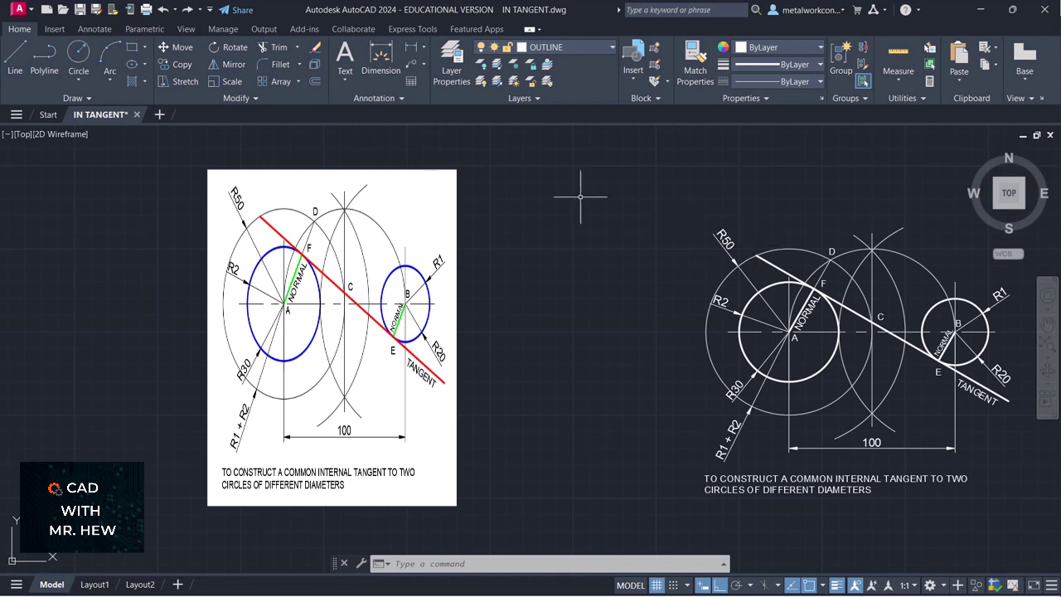
- Draw a circle of radius 1 centred on tangent point F of the R30 circle
left_click(78, 77)
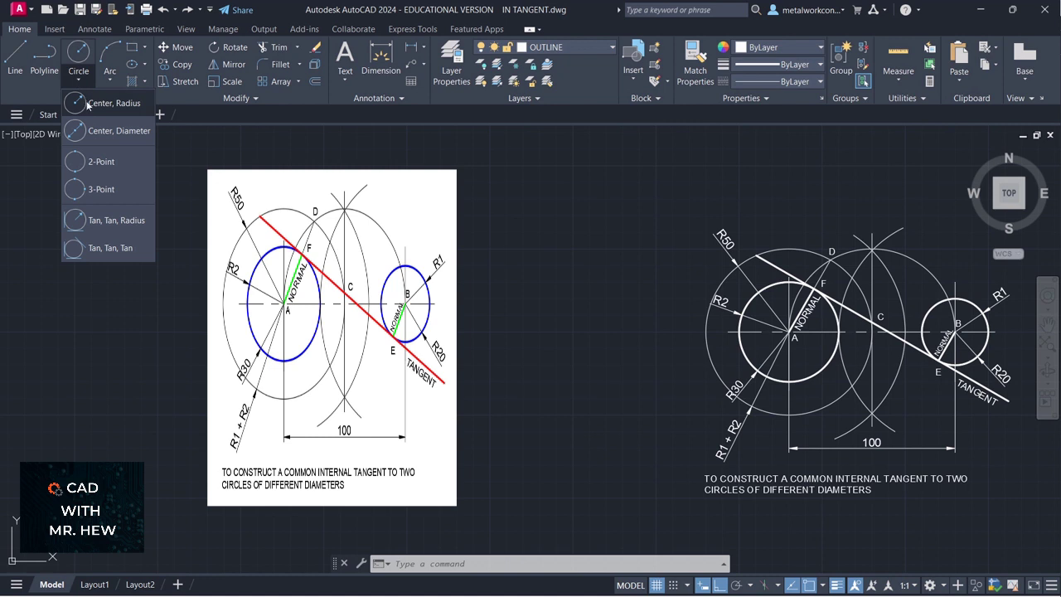
left_click(88, 105)
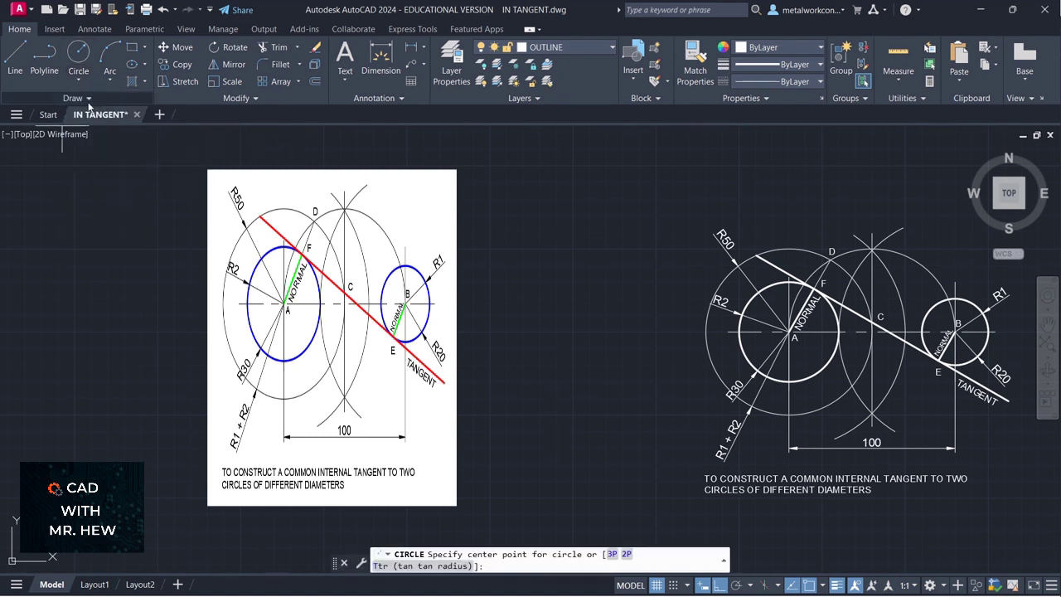
left_click(814, 287)
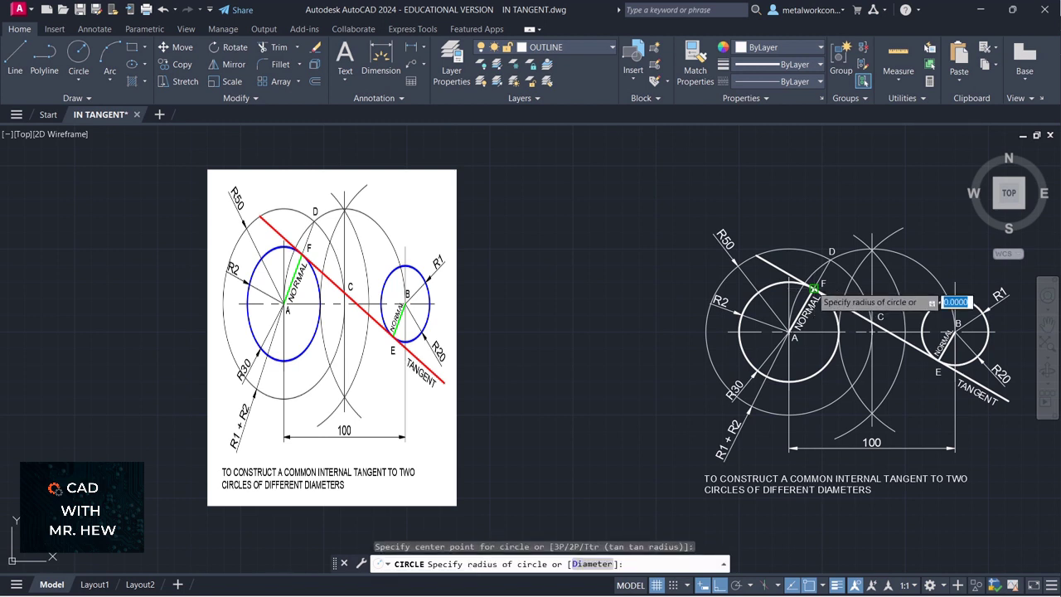
type("1")
key("Return")
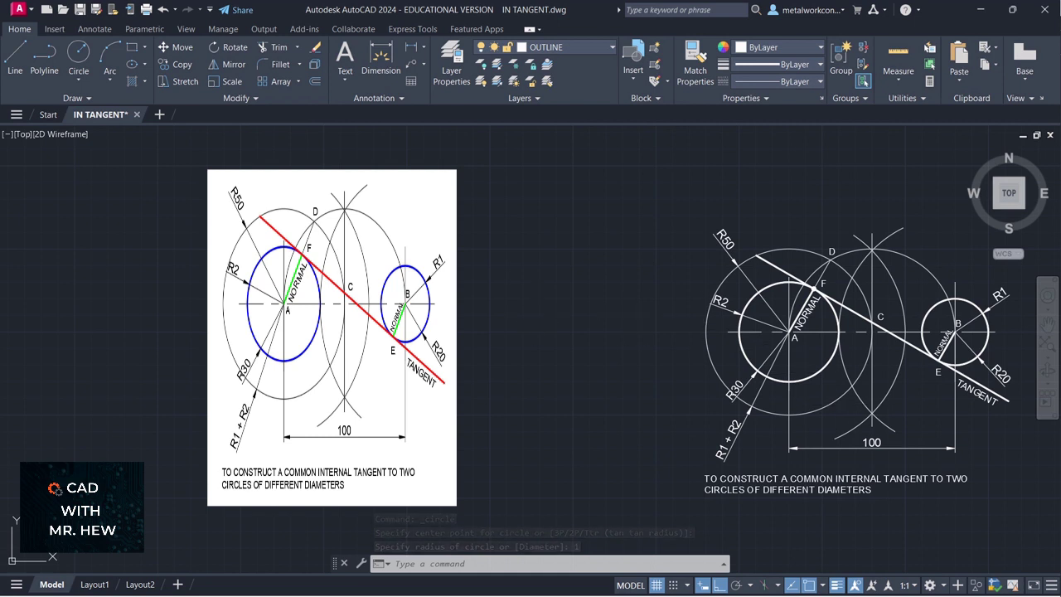
- Draw a circle of radius 1 centred on tangent point E of the R20 circle
left_click(78, 80)
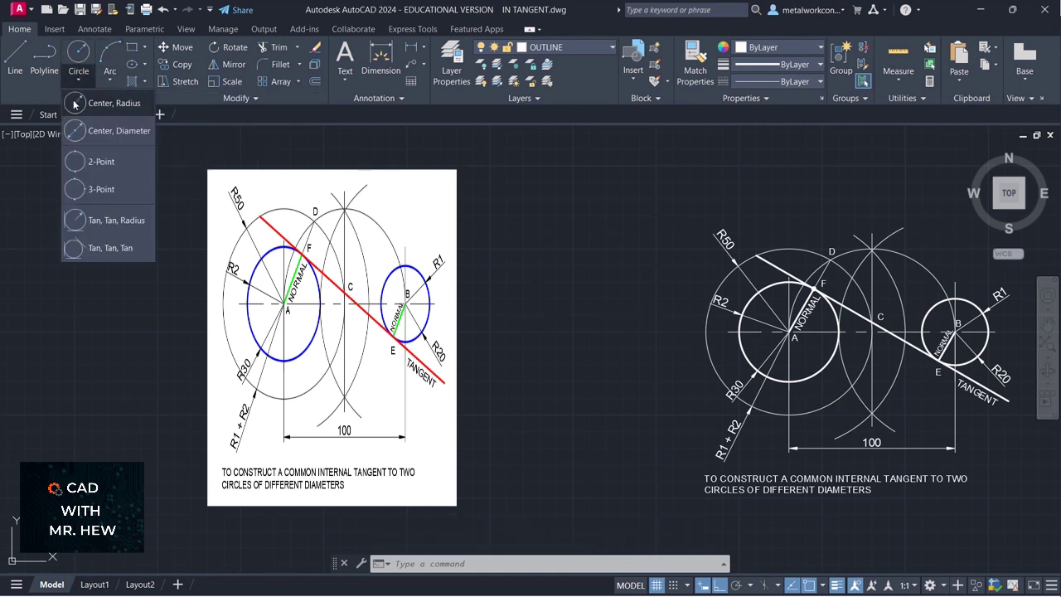
left_click(73, 103)
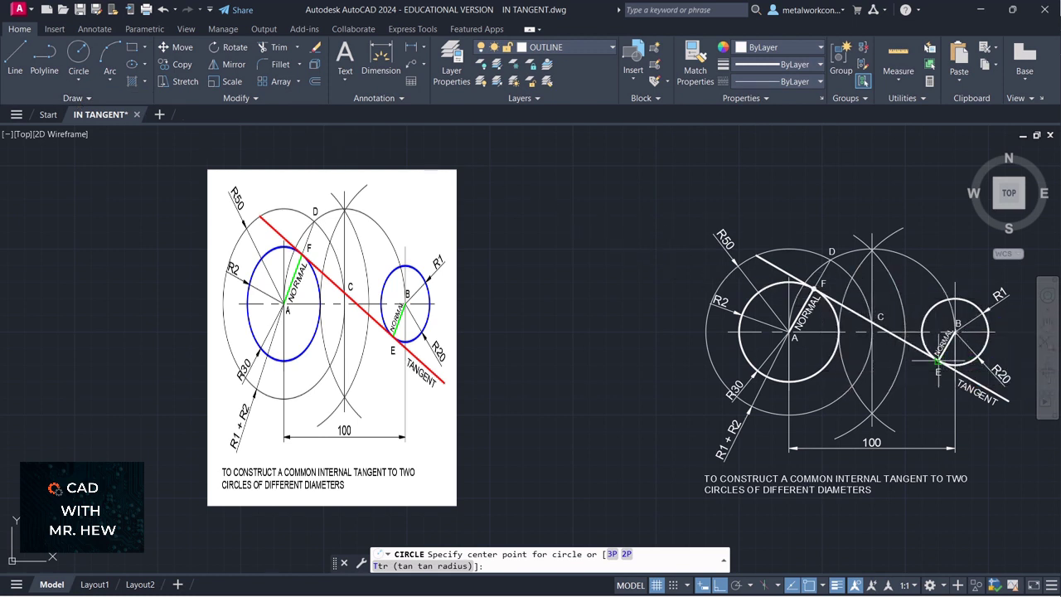
left_click(938, 362)
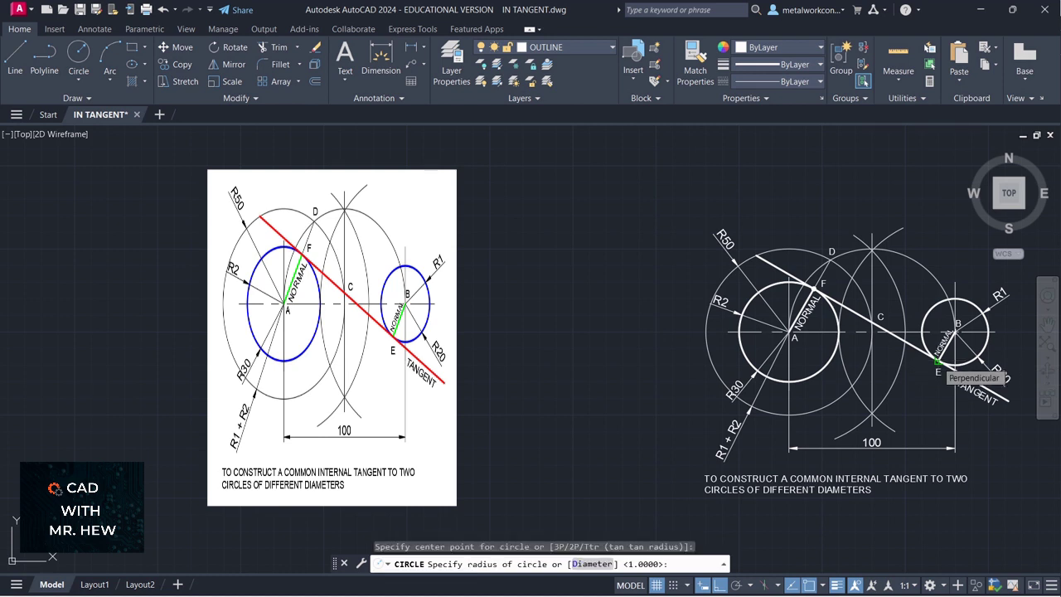
type("1")
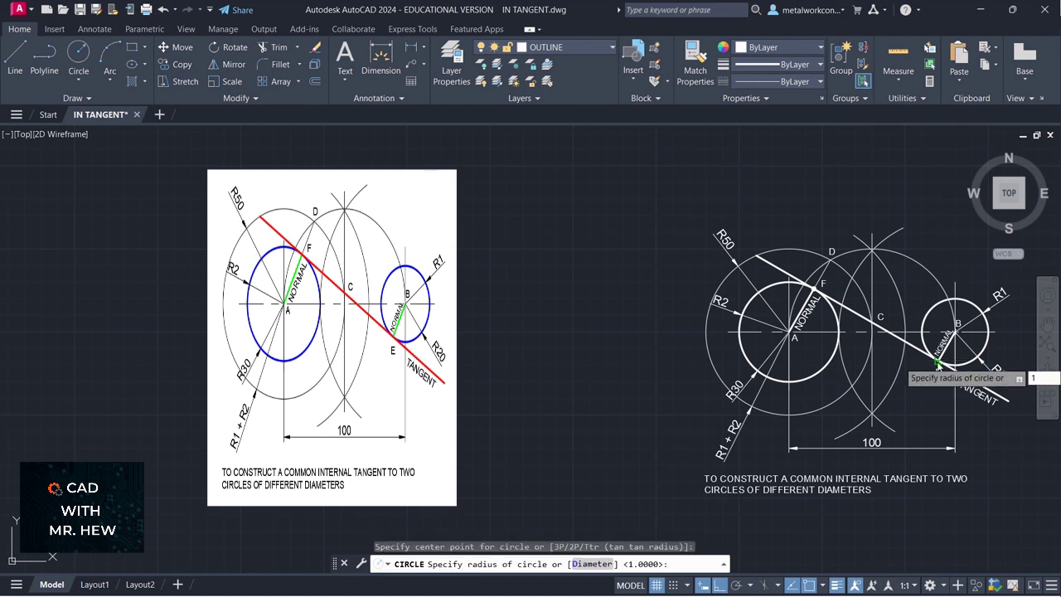
key("Return")
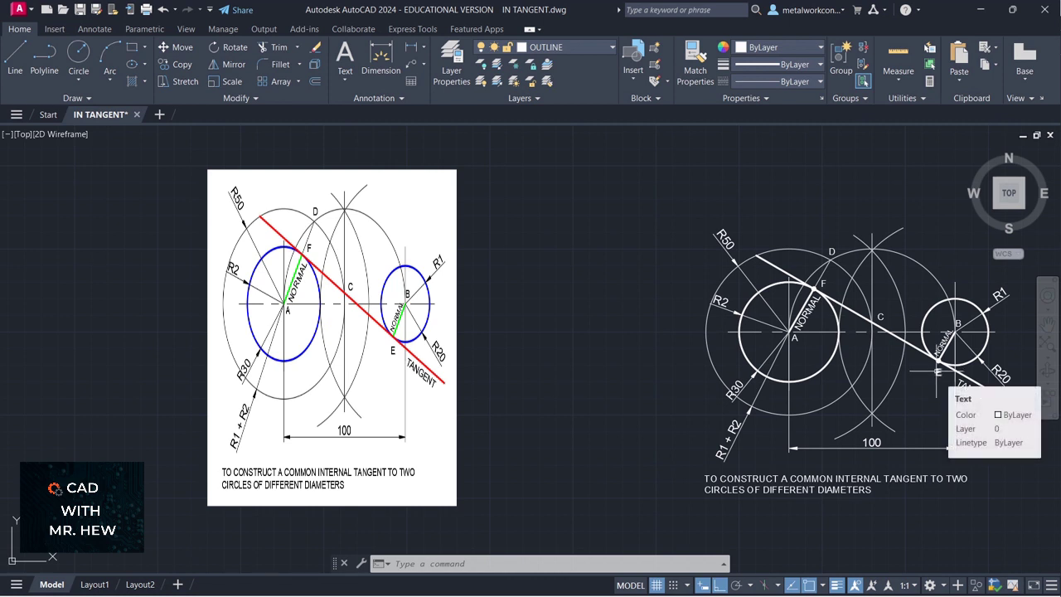
- Change the label E at the R20 circle's tangent point to P.O.T
double_click(938, 372)
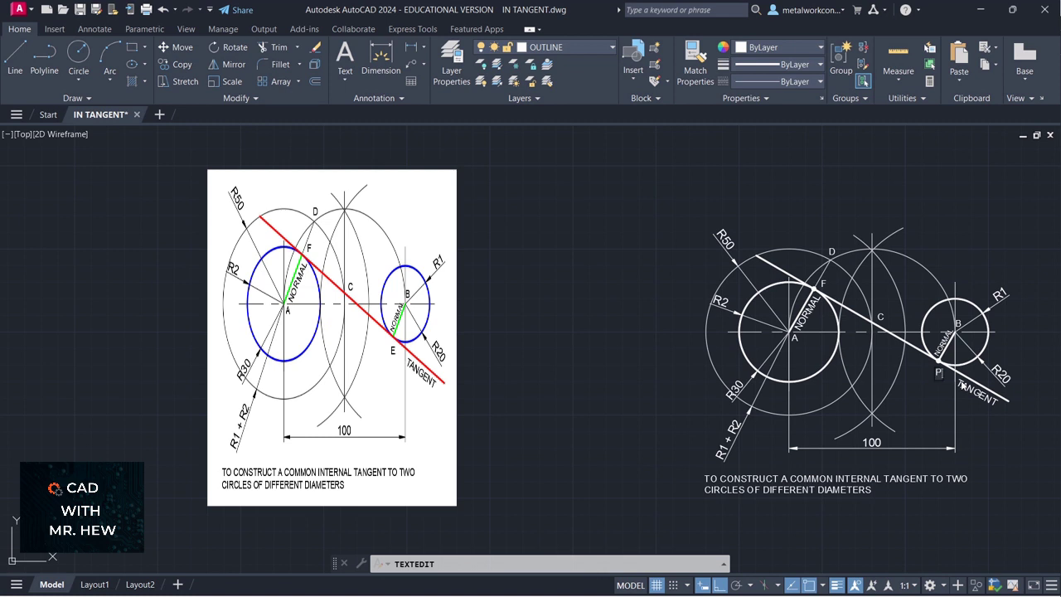
type("T")
key("BackSpace")
type(".T")
left_click(951, 403)
key("Escape")
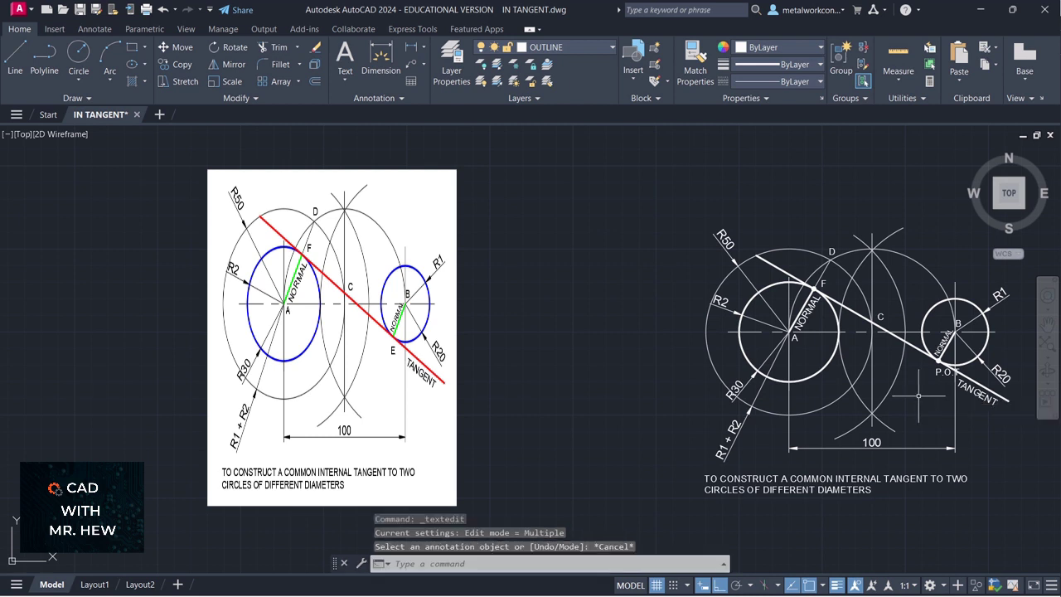
- Move the P.O.T label slightly left, clear of the tangent line below the R20 circle, with object snap and ortho off
left_click(177, 47)
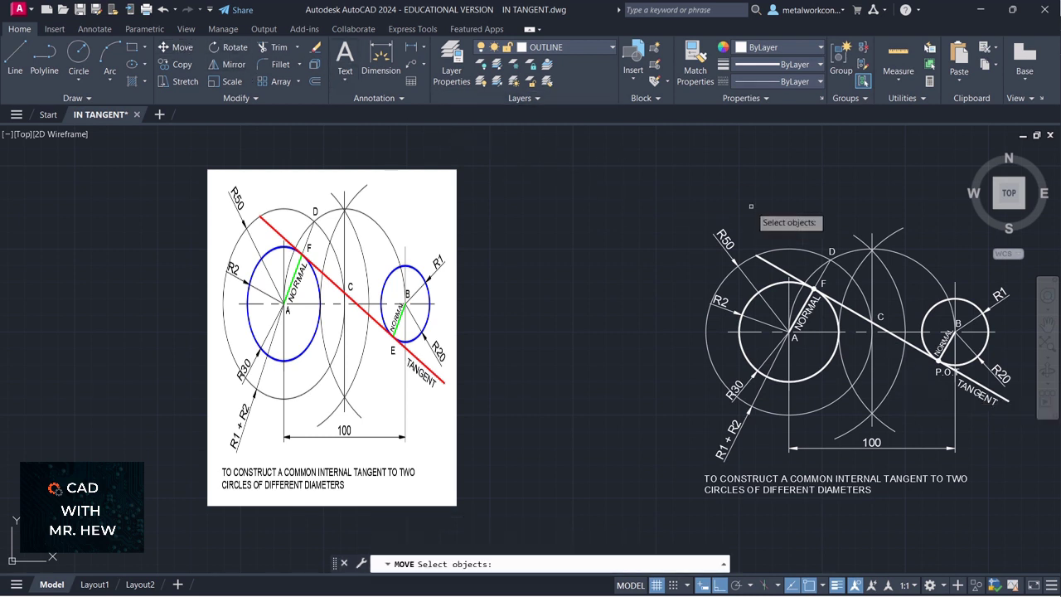
left_click(939, 371)
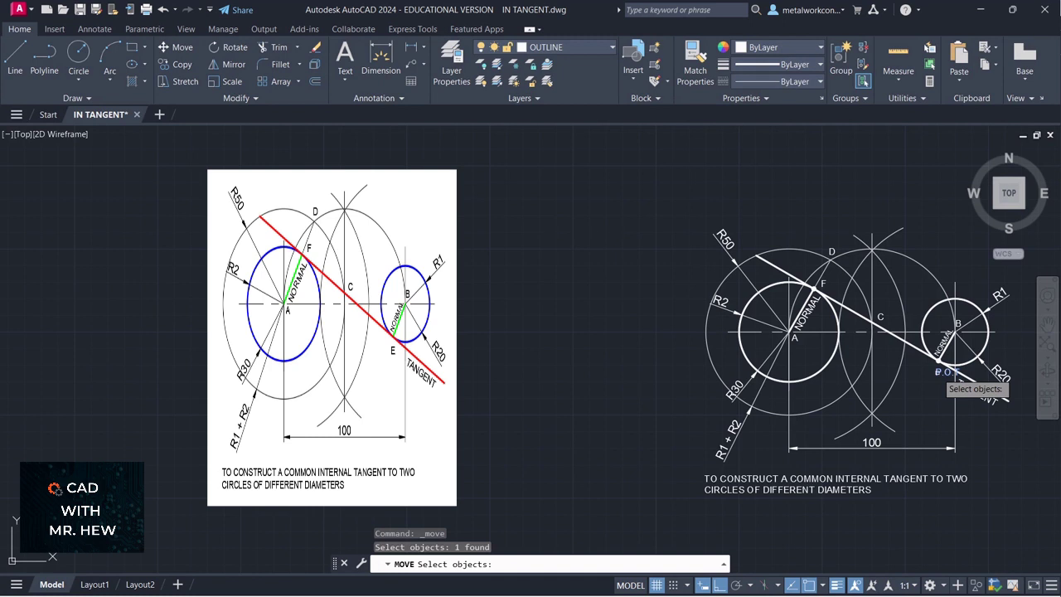
key("Return")
left_click(940, 373)
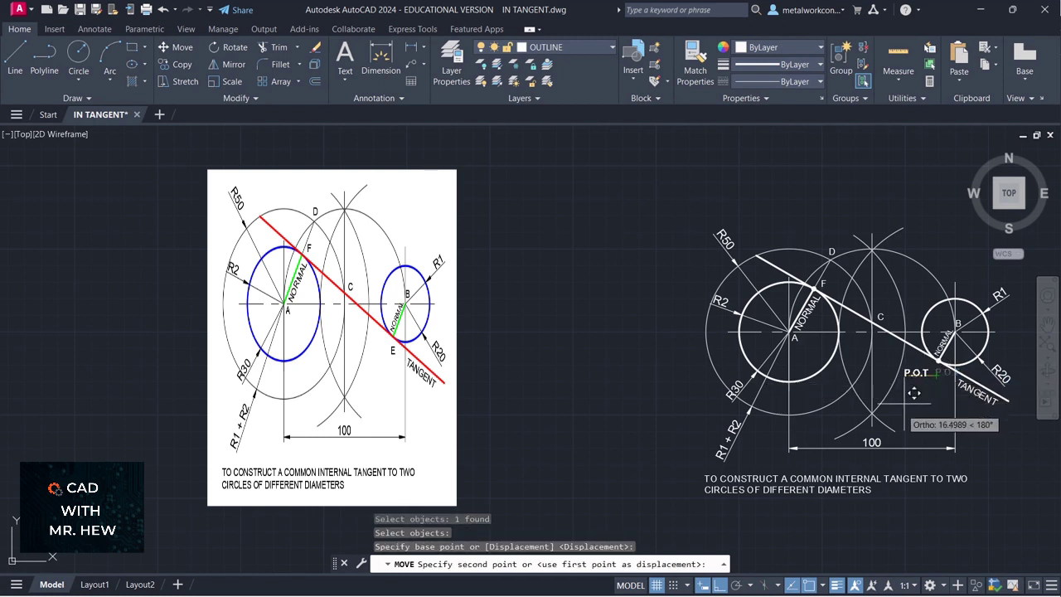
left_click(810, 586)
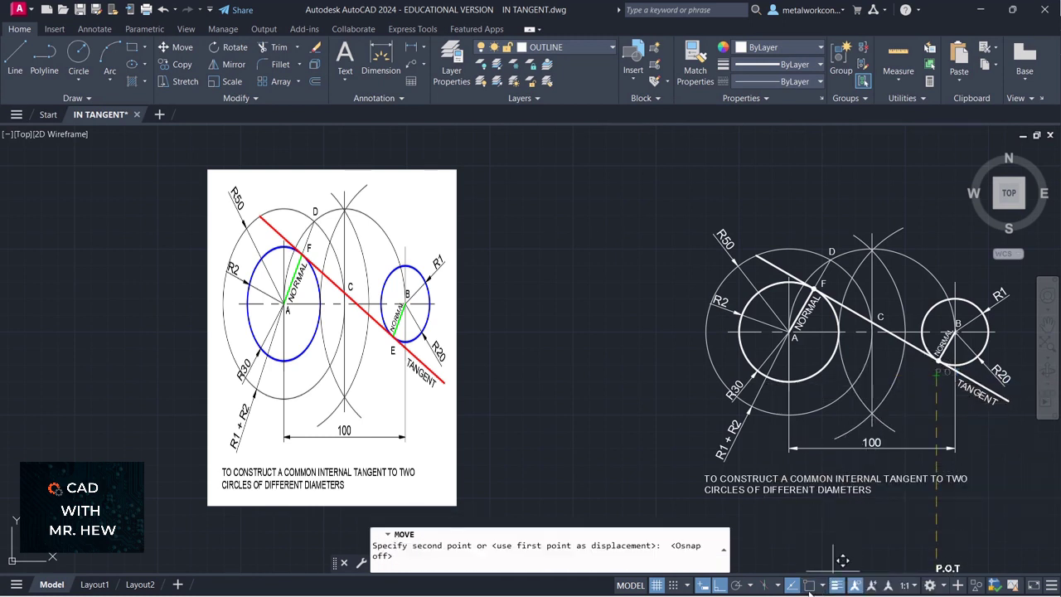
left_click(720, 587)
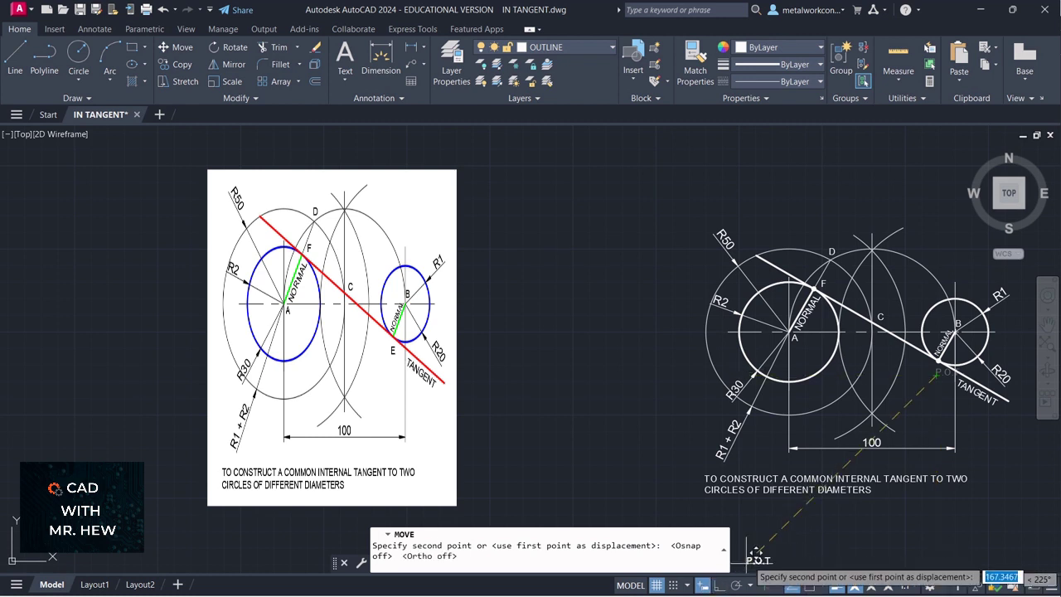
left_click(933, 372)
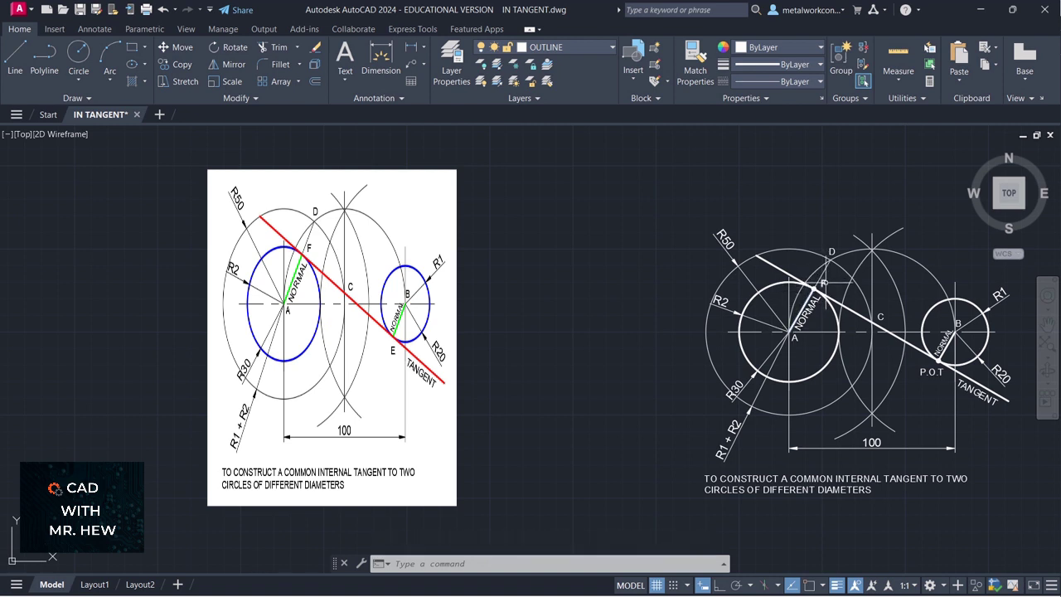
- Replace the label F at the R30 circle's tangent point with P.O.T., including the final period
double_click(824, 284)
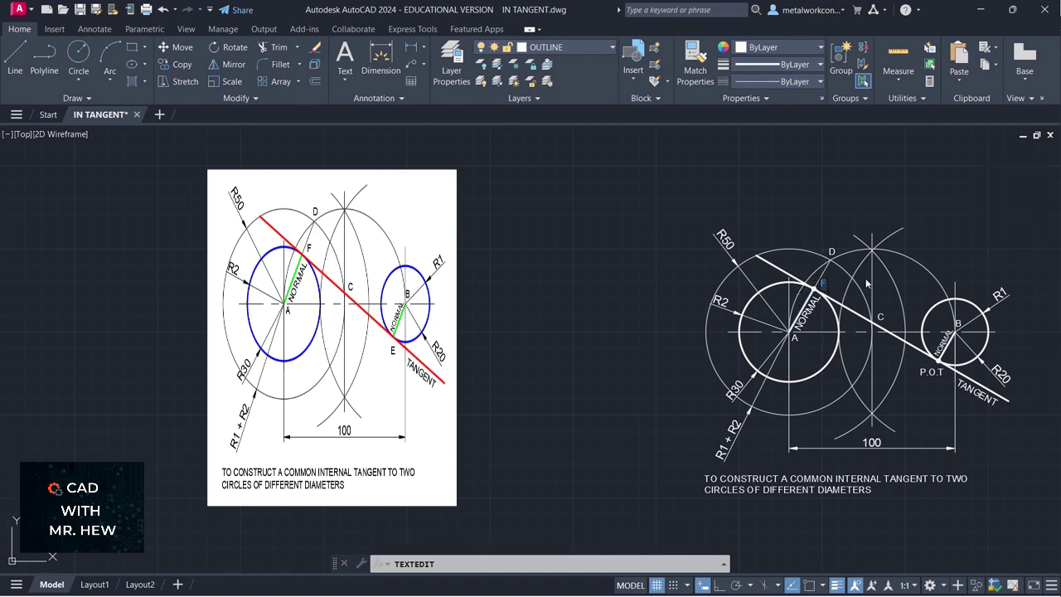
key("Delete")
type("P.O.T.")
left_click(864, 344)
key("Escape")
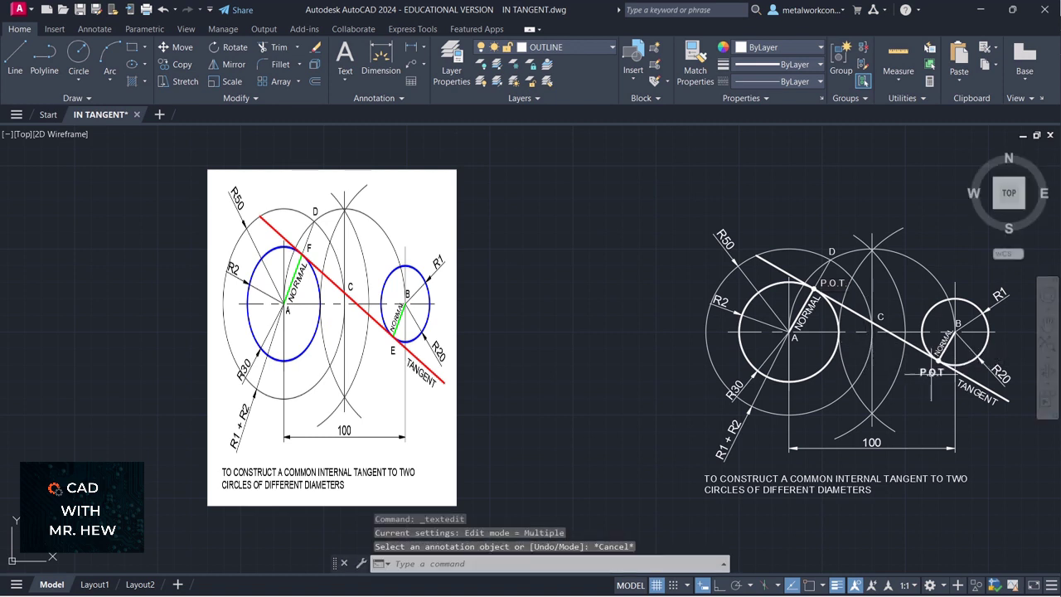
- Add the missing final period to the P.O.T label below the R20 circle
double_click(935, 374)
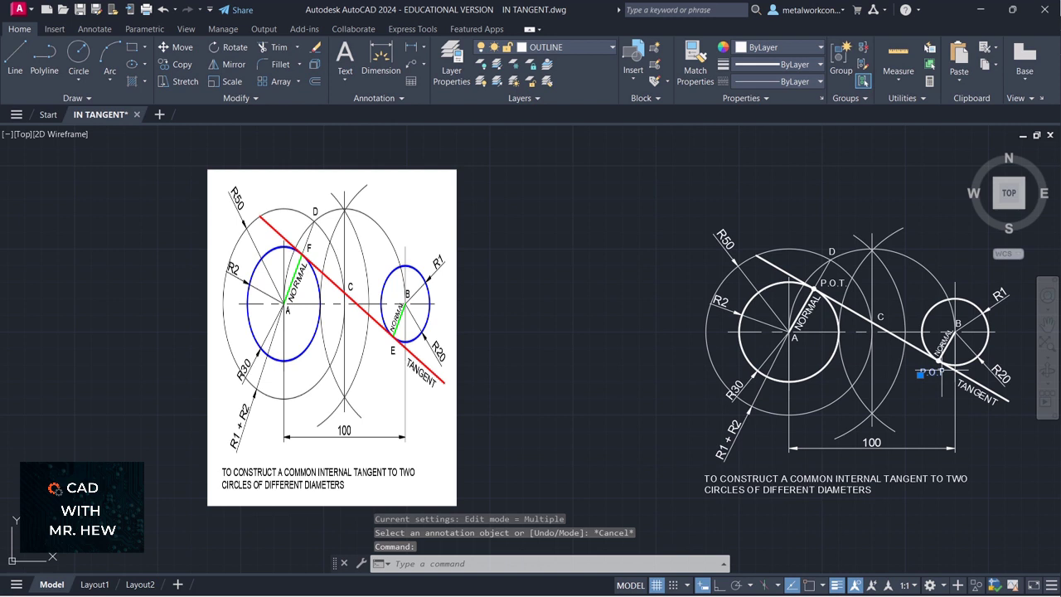
left_click(942, 373)
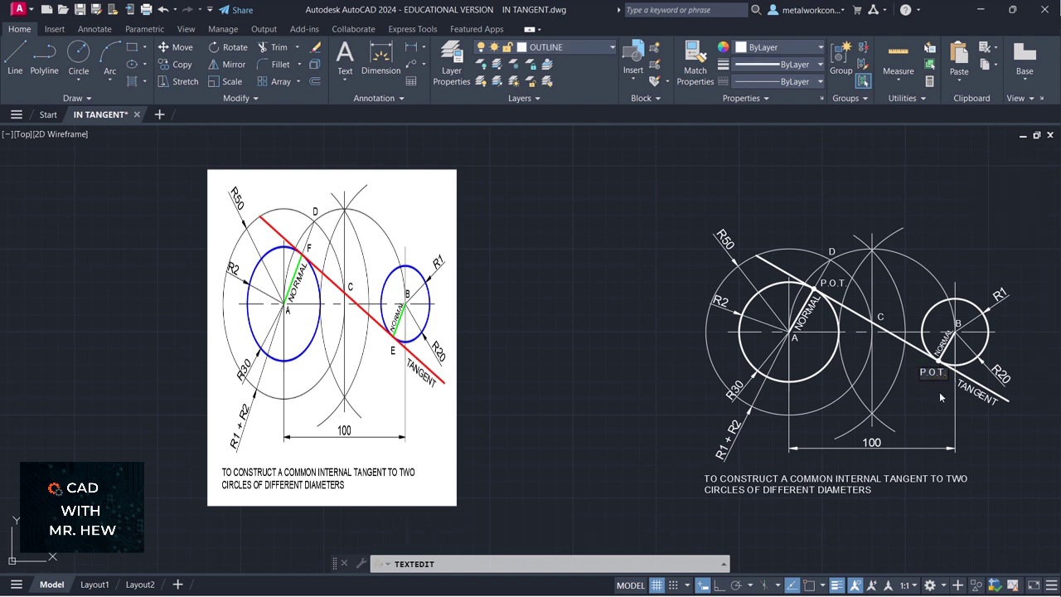
left_click(939, 393)
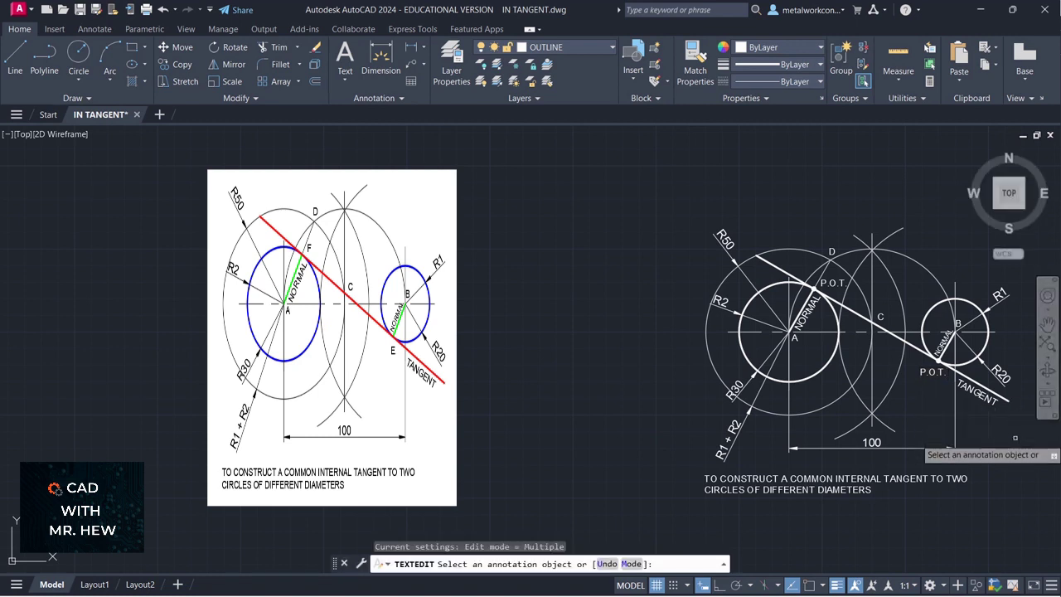